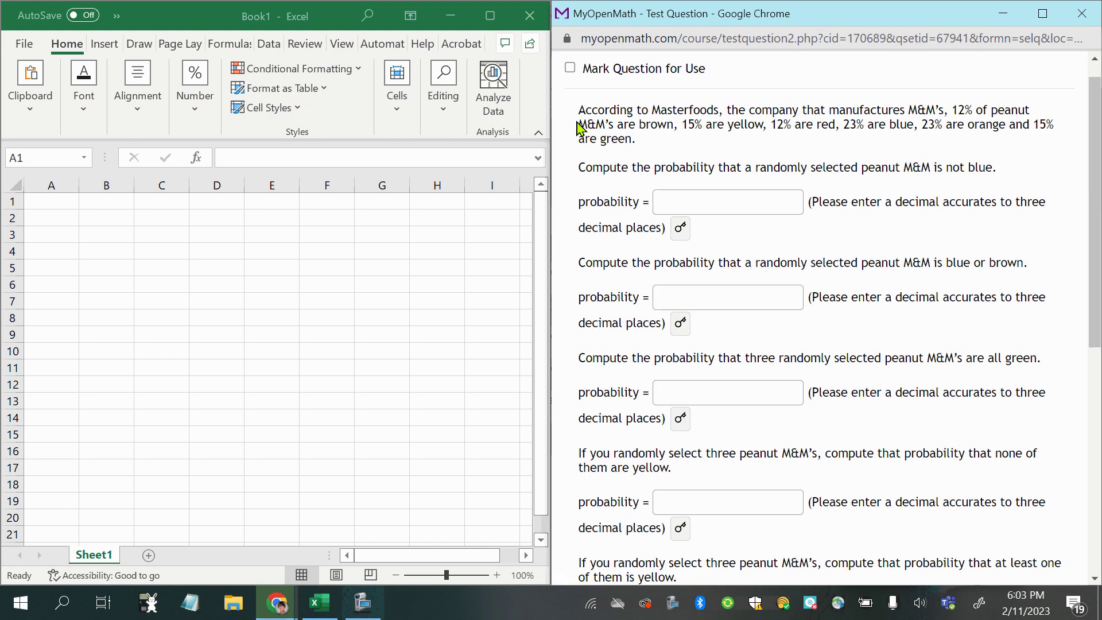
- Enter Brown with probability 0.12 in A1:B1, correcting the value
left_click_drag(579, 110, 1033, 115)
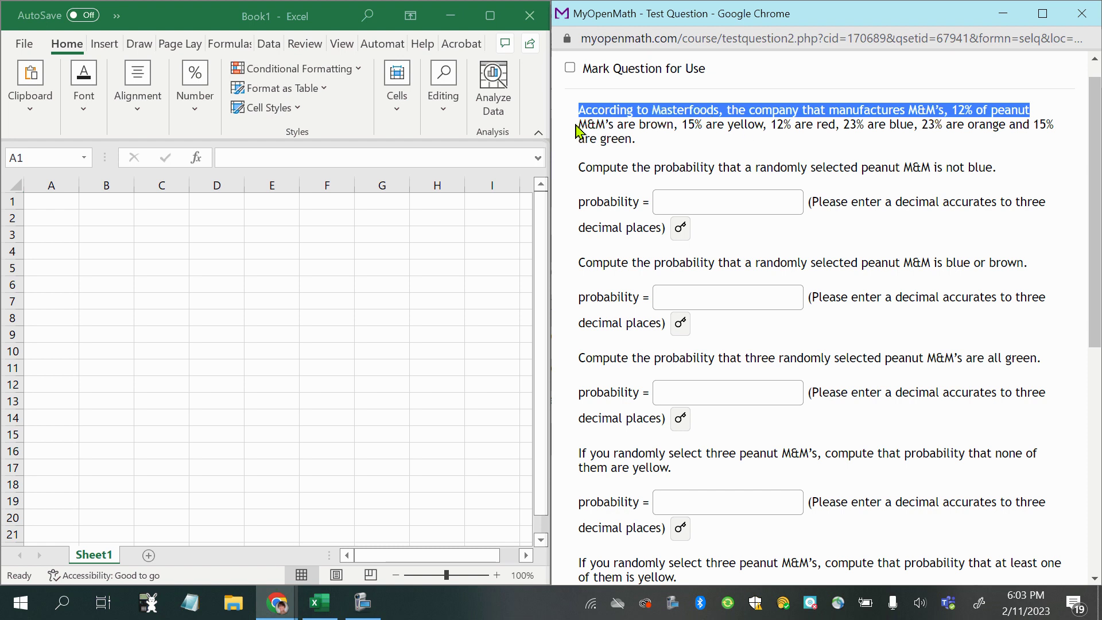
left_click_drag(578, 127, 681, 133)
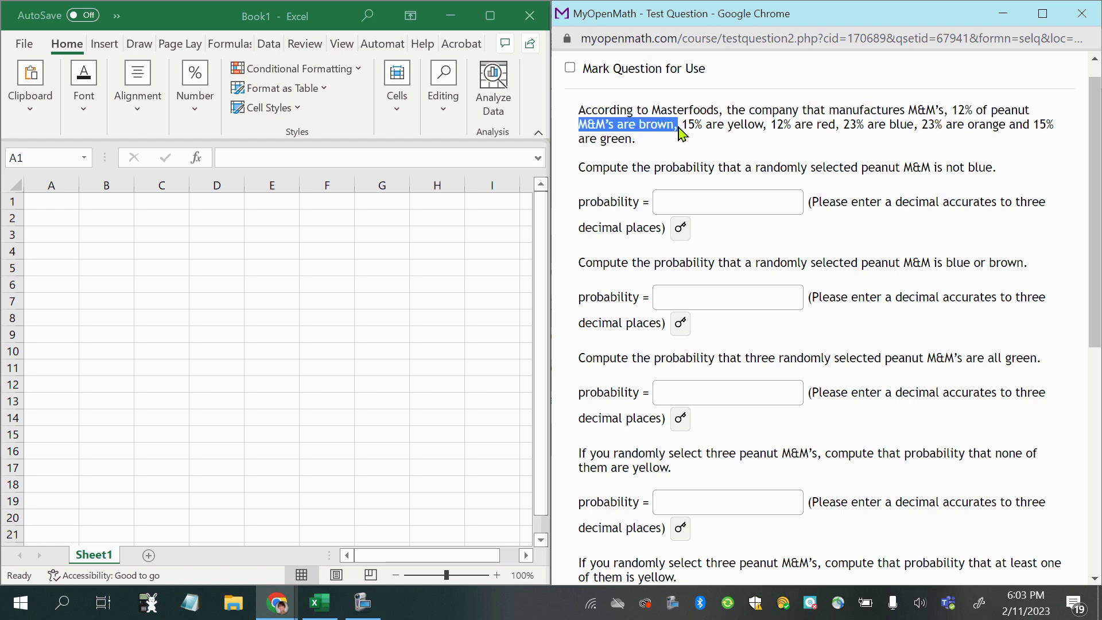
left_click(41, 202)
type("B")
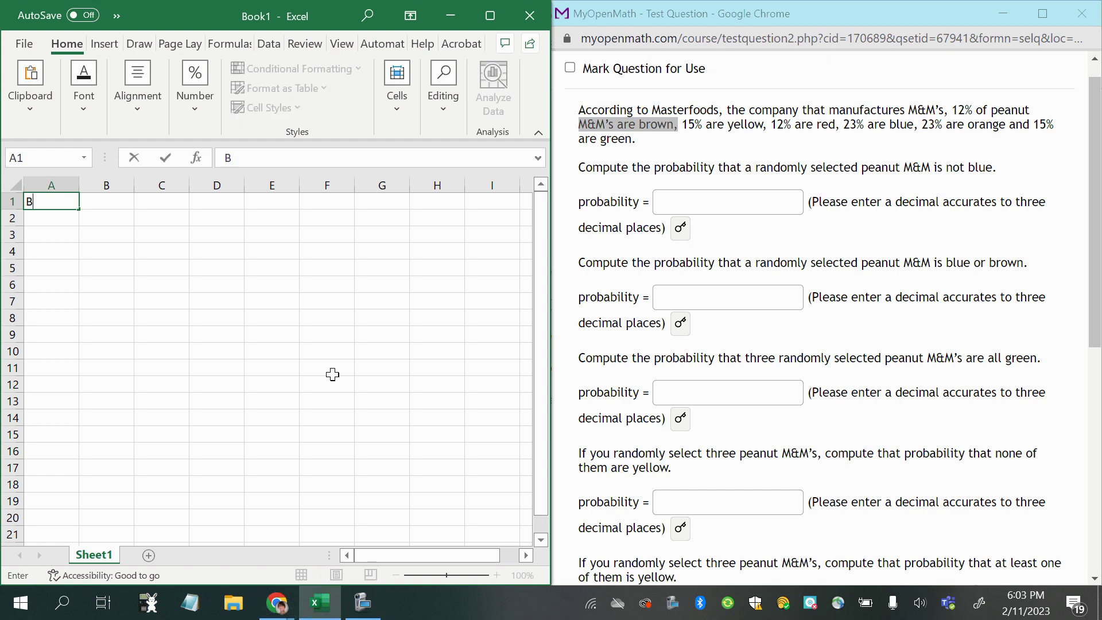
type("rown")
key("Tab")
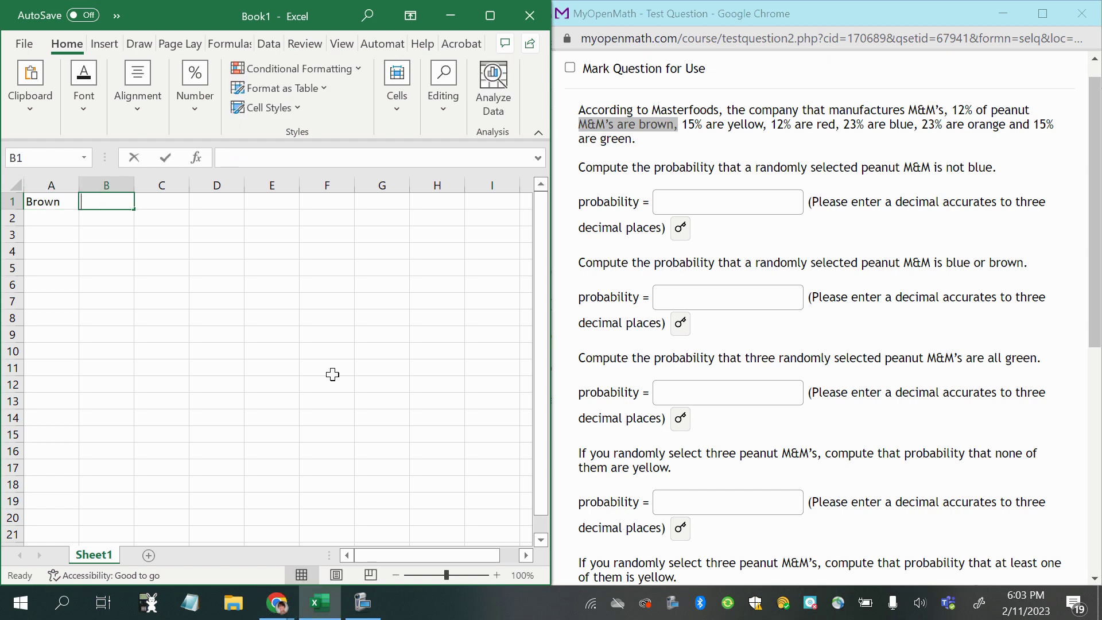
type(".15")
key("Return")
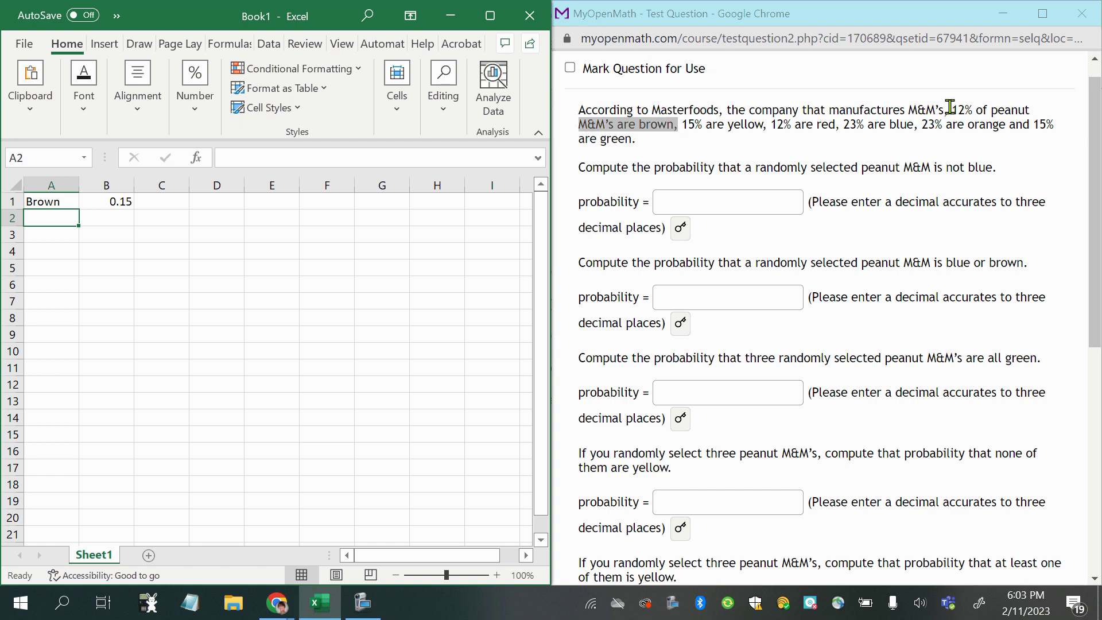
left_click_drag(950, 109, 673, 125)
left_click(122, 202)
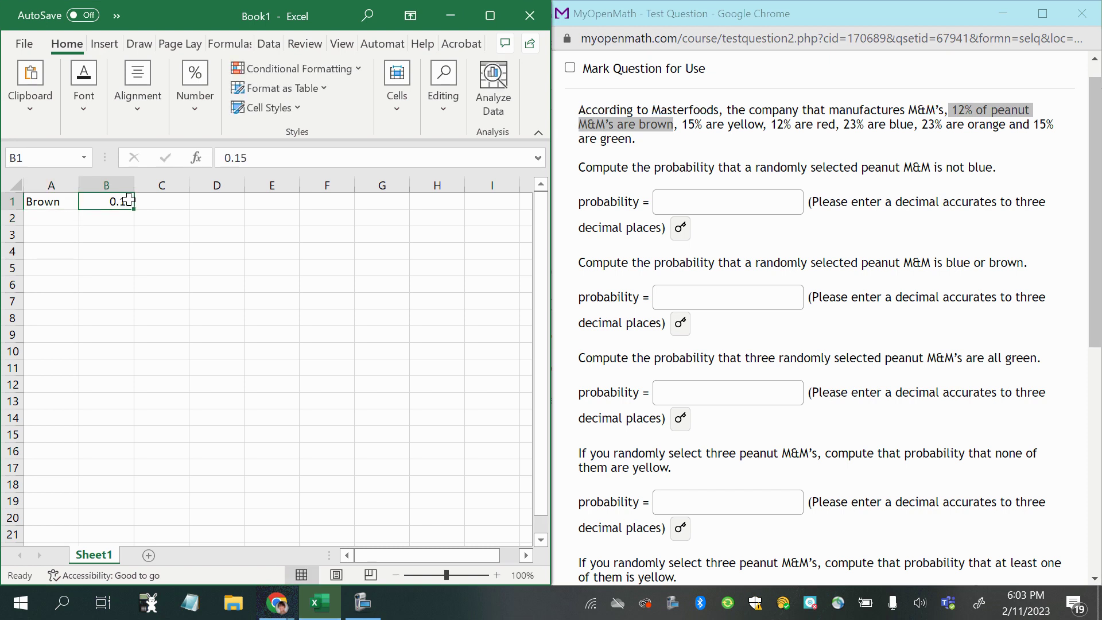
type(".12")
key("Return")
- Enter Yellow with probability 0.15 in A2:B2
left_click(45, 213)
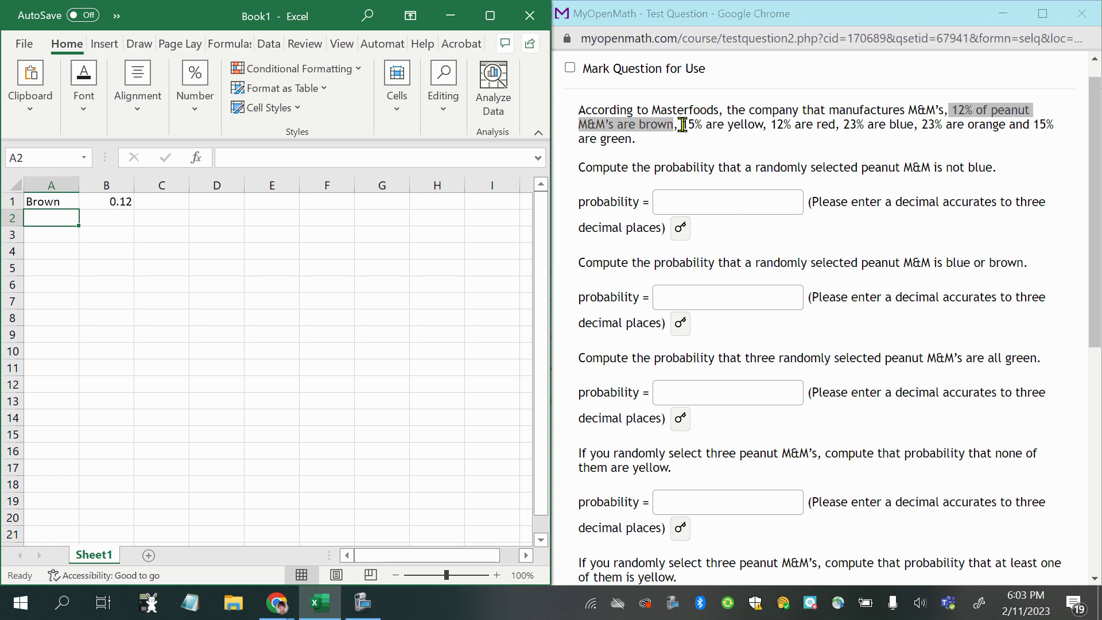
left_click_drag(683, 124, 765, 124)
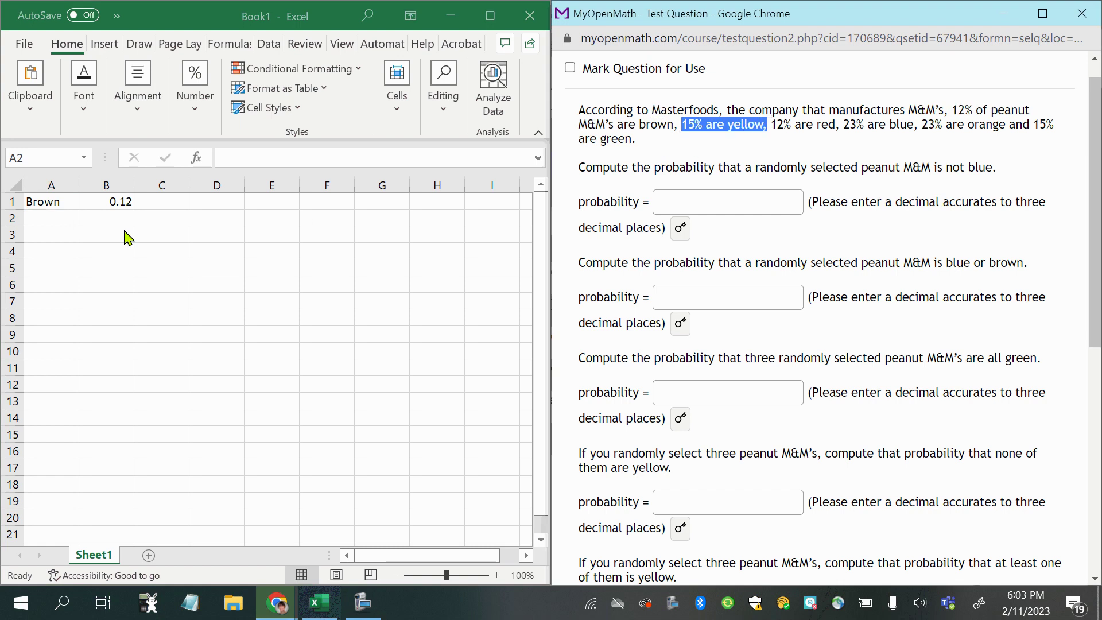
left_click(40, 223)
type("Yellow")
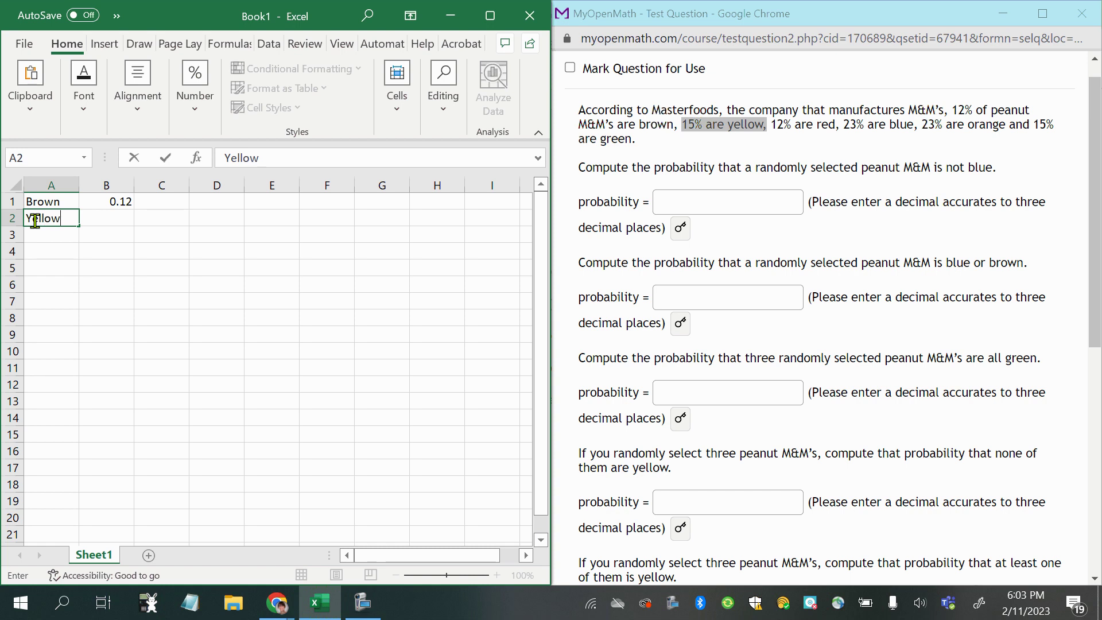
key("Tab")
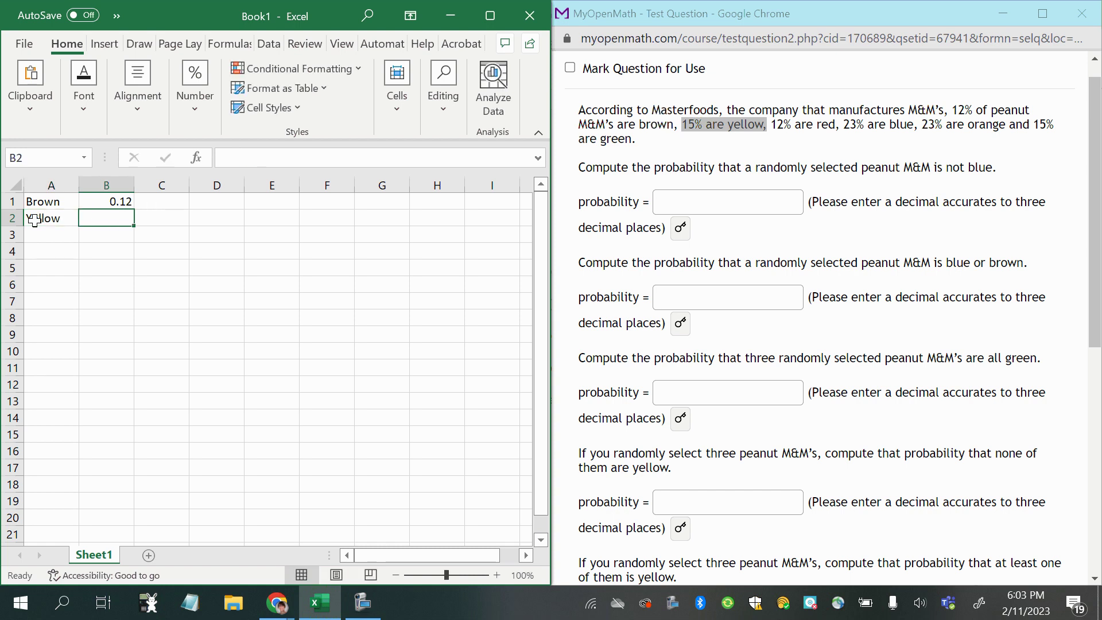
type(".15")
key("Return")
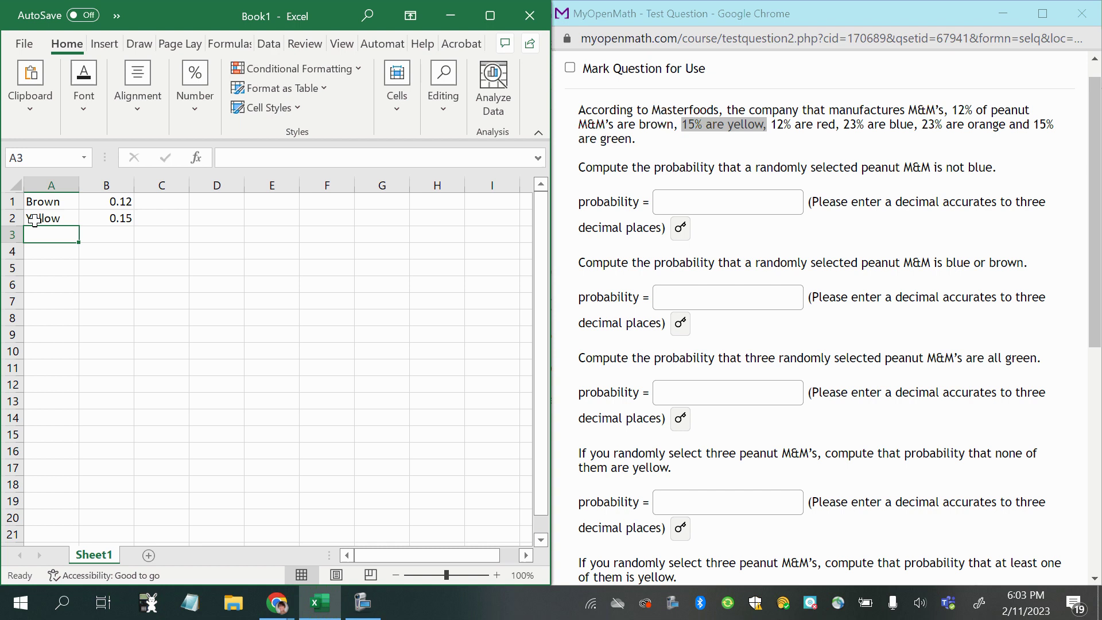
- Move the Brown and Yellow rows down to A2:B3, leaving row 1 free for headers
left_click_drag(49, 201, 112, 234)
left_click(69, 202)
left_click(105, 202)
- Add the 'Prob' header in B1 and Red with 0.12 in row 4
type("P")
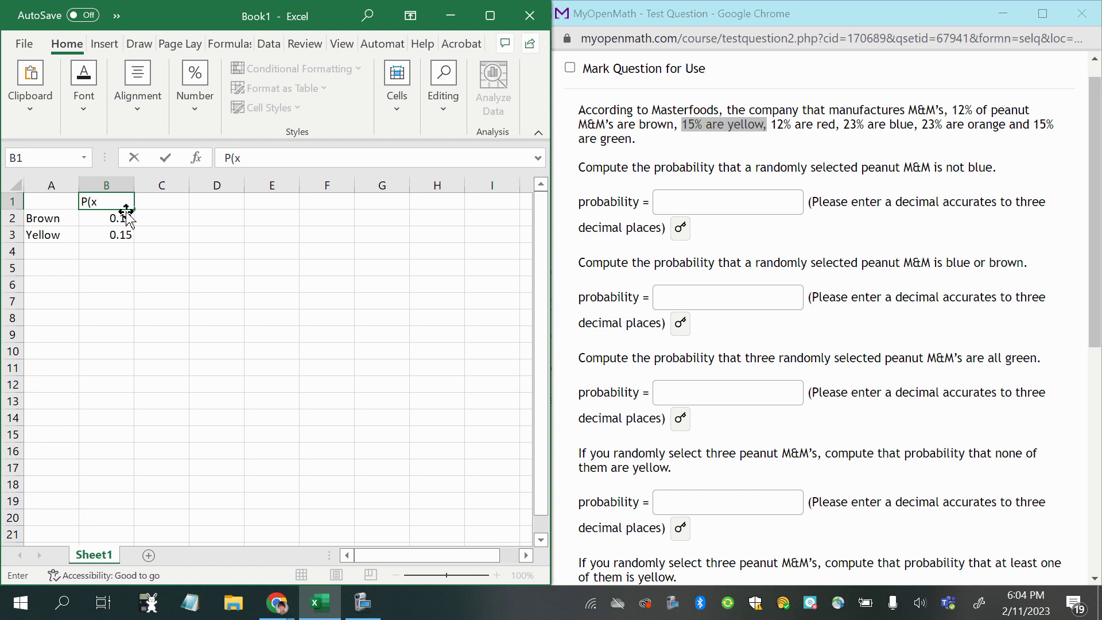
type("rob")
key("Return")
left_click(51, 251)
left_click_drag(771, 124, 837, 124)
left_click(34, 251)
type("Red")
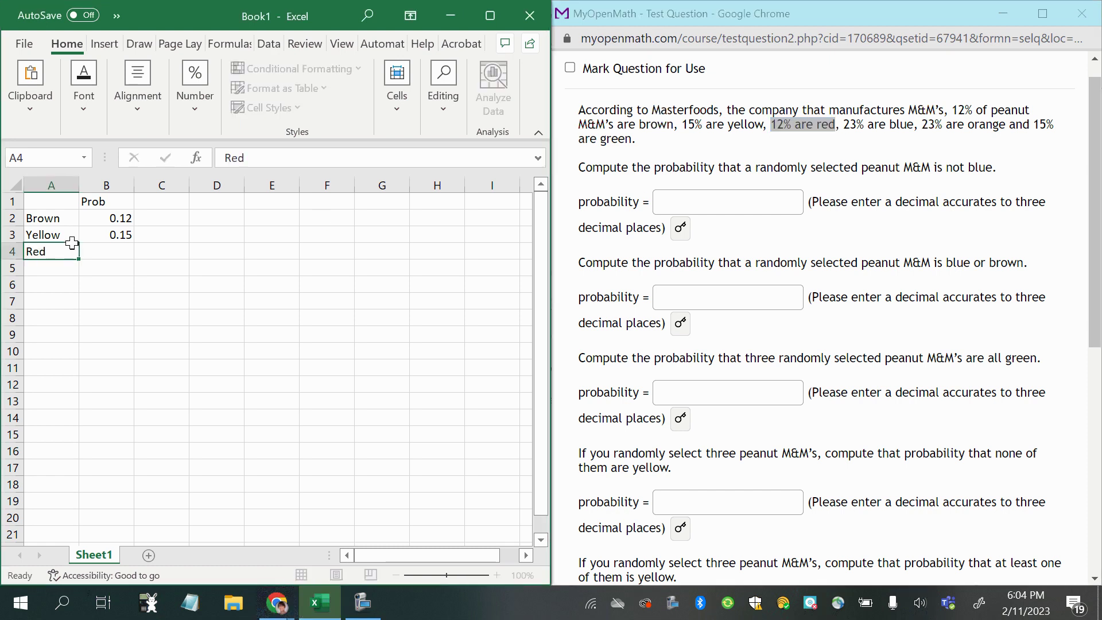
key("Tab")
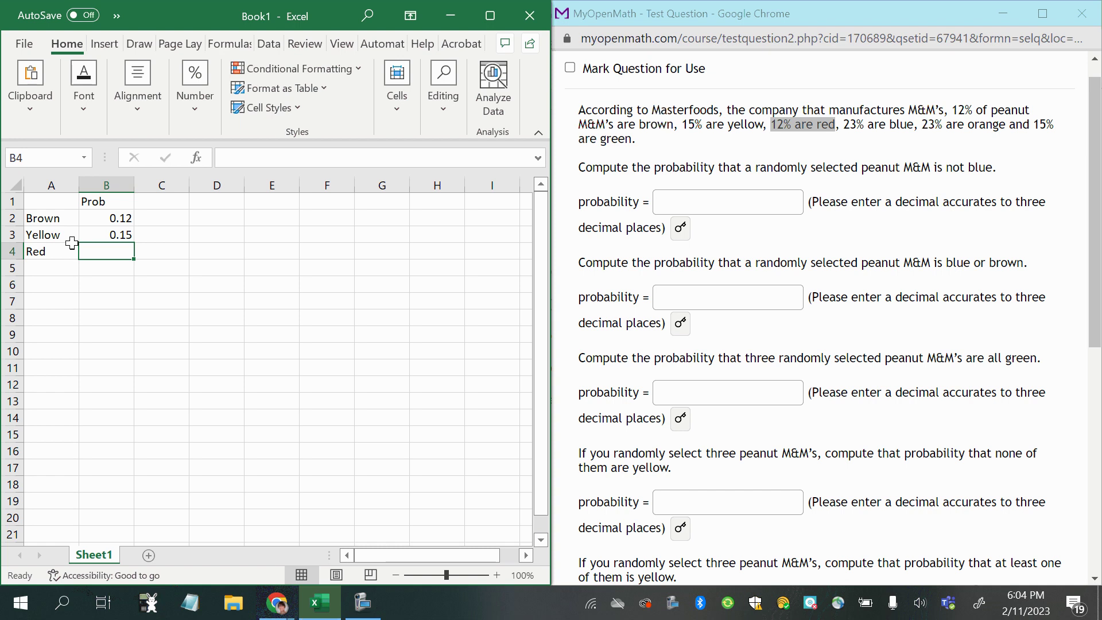
type(".12")
key("Return")
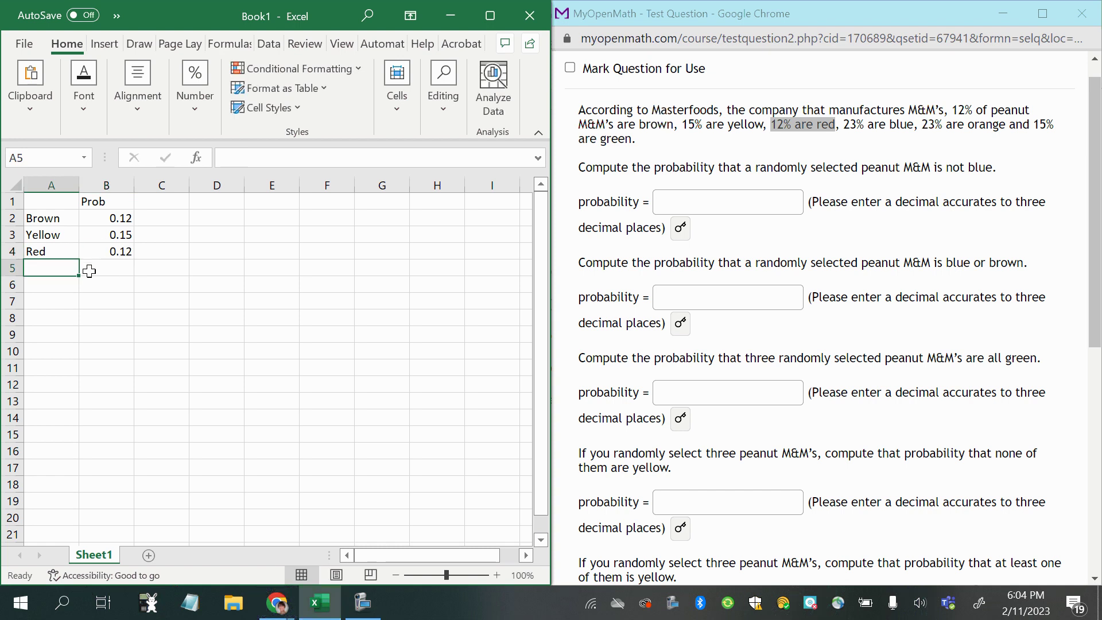
- Add Blue with probability 0.23 in row 5
type("Blue")
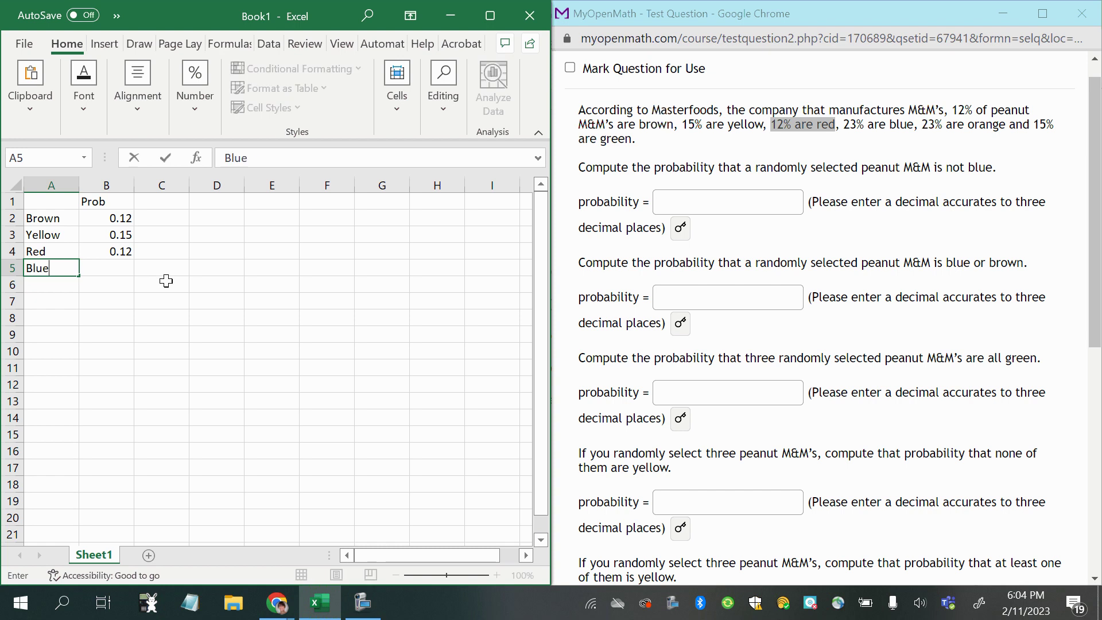
key("Tab")
left_click(845, 124)
left_click_drag(843, 124, 908, 124)
left_click(117, 268)
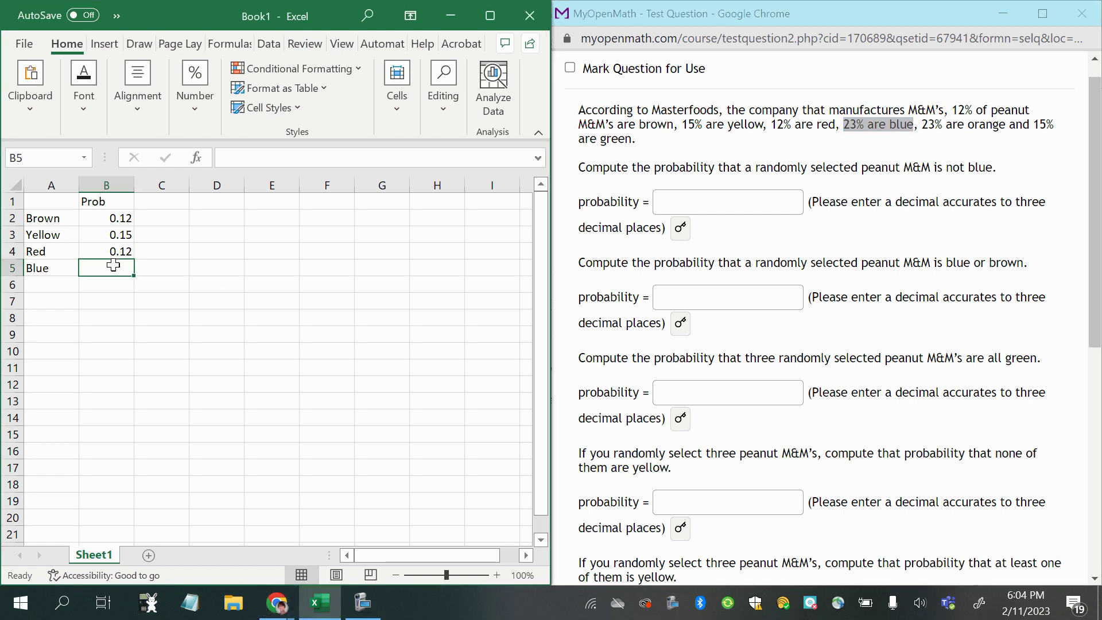
type(".22")
key("BackSpace")
type("3")
key("Return")
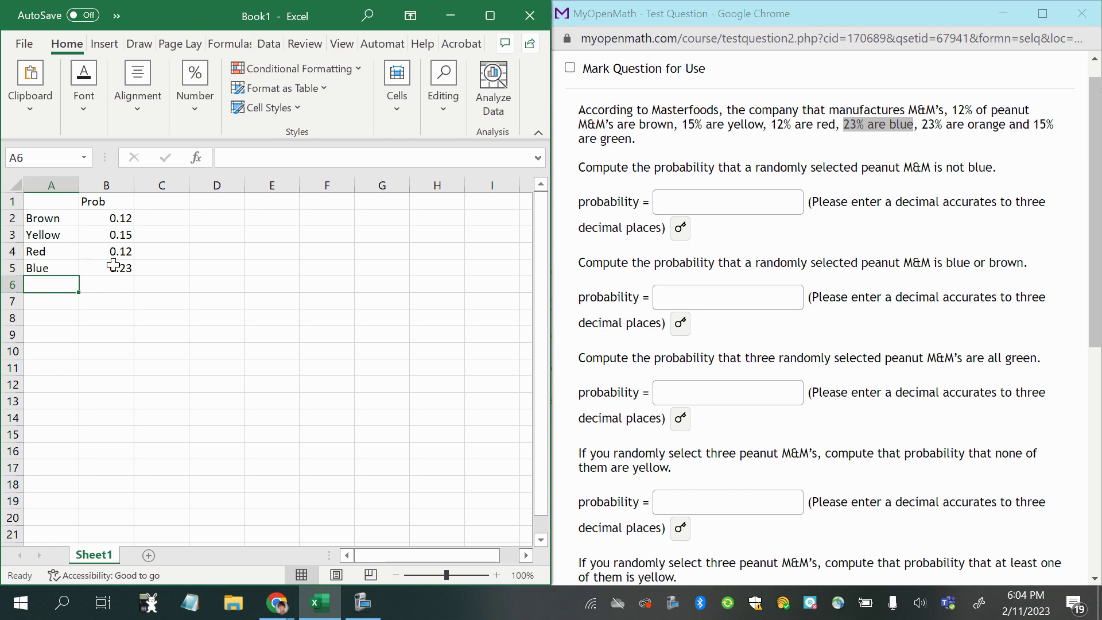
- Add Orange 0.23 and Green 0.15 in rows 6 and 7
left_click_drag(922, 124, 1002, 124)
left_click(44, 286)
type("Orange")
key("Tab")
type(".23")
key("Return")
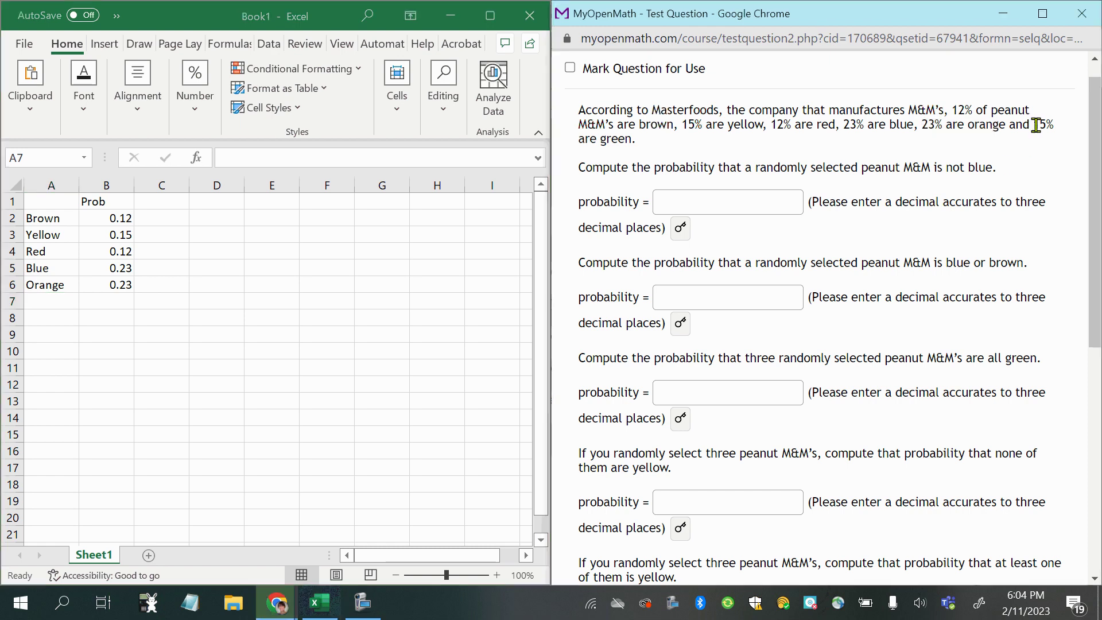
left_click_drag(1031, 124, 1007, 162)
left_click(32, 301)
type("Green")
key("Tab")
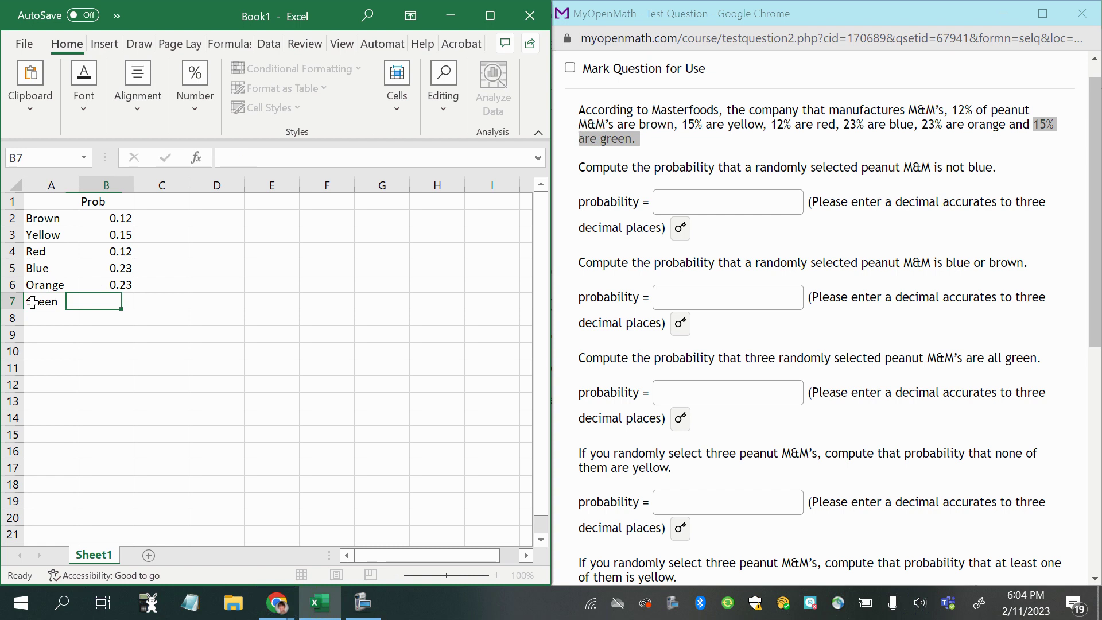
type("0.15")
key("Return")
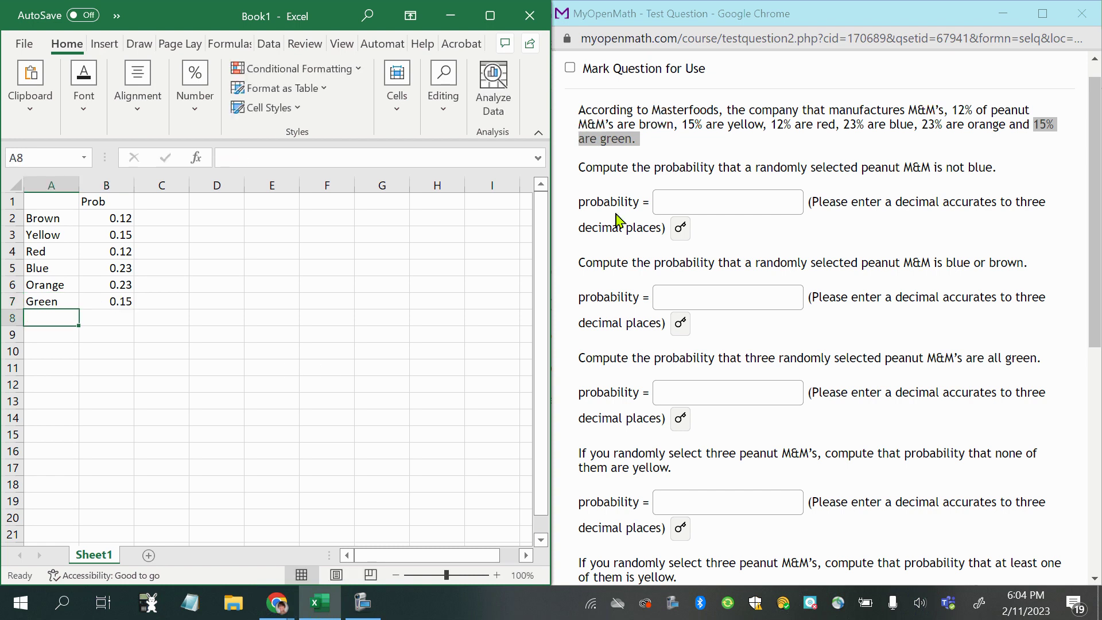
left_click(586, 172)
left_click_drag(587, 172, 988, 183)
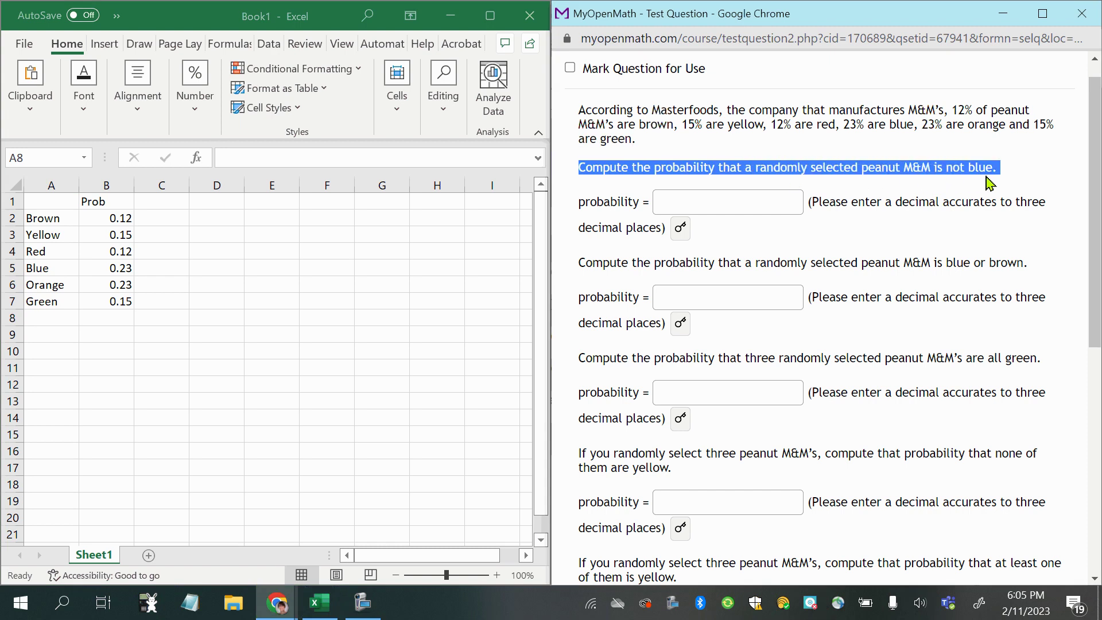
left_click(750, 167)
left_click_drag(749, 167, 862, 168)
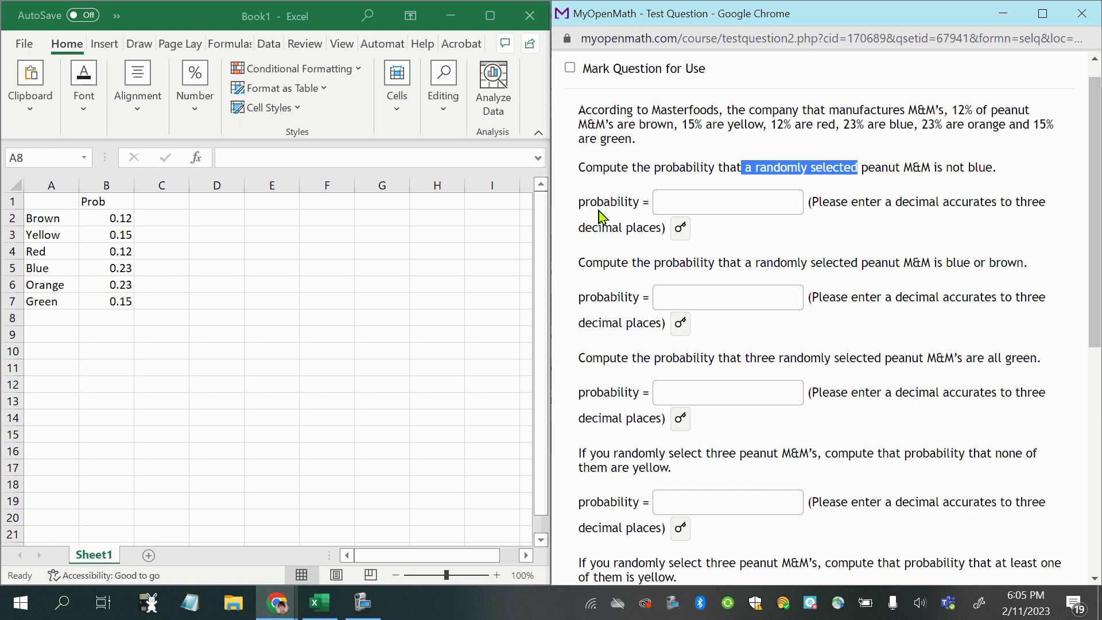
left_click(603, 170)
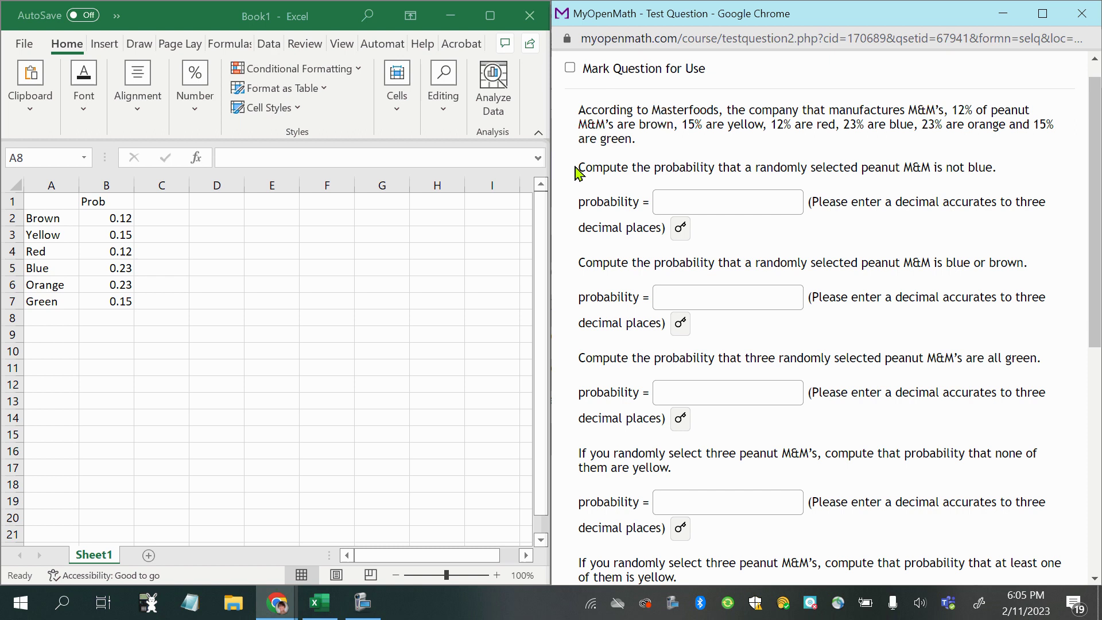
left_click_drag(579, 171, 893, 186)
left_click(103, 232)
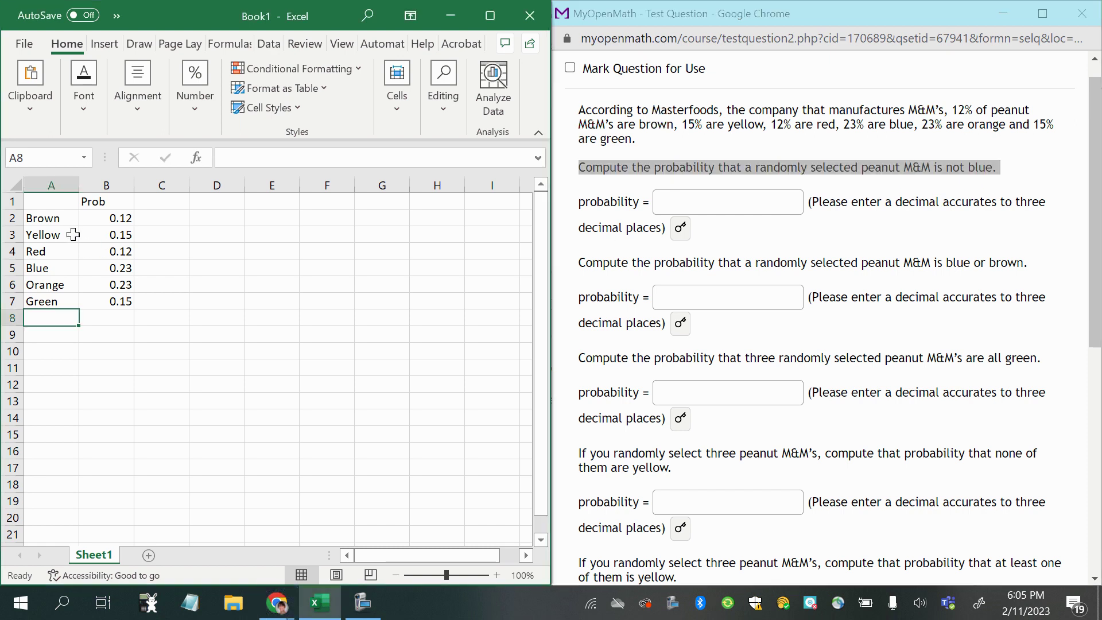
left_click_drag(94, 218, 102, 289)
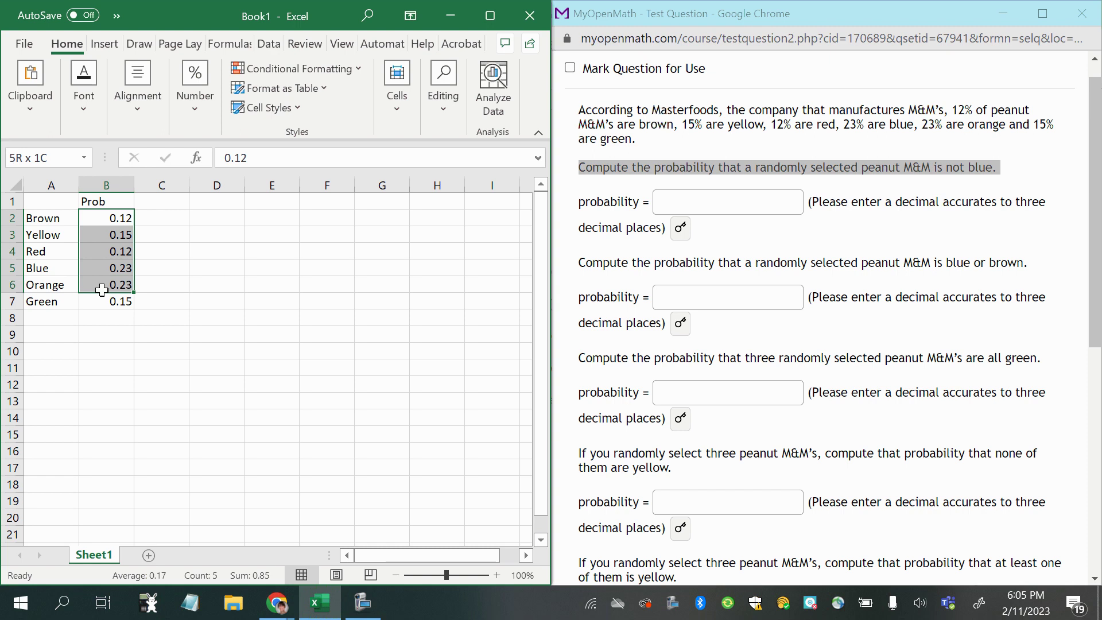
left_click(102, 288)
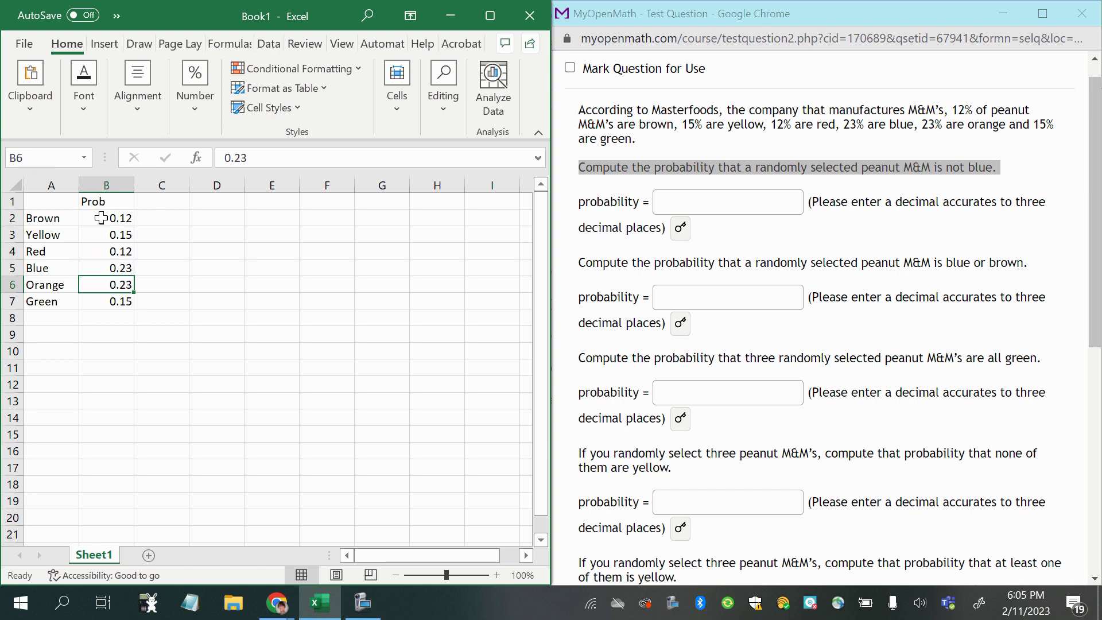
mouse_move(101, 218)
left_mouse_down()
mouse_move(106, 237)
mouse_move(98, 220)
left_mouse_up()
left_click(65, 219)
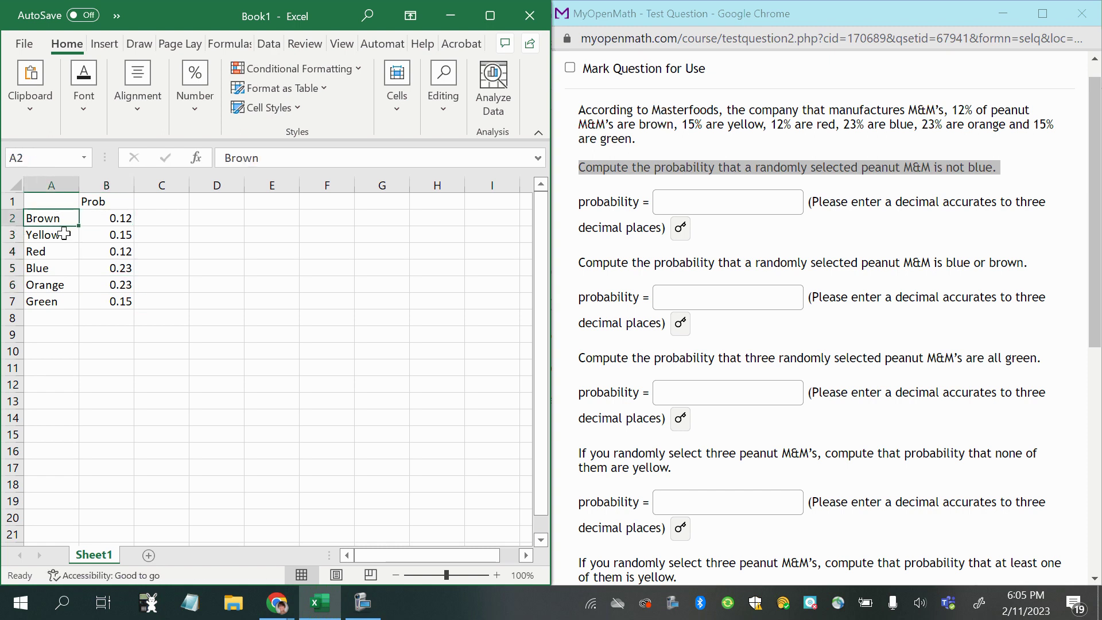
left_click(64, 235)
left_click(60, 251)
left_click(57, 289)
left_click(51, 303)
- Label D2 'P(not Blue)' and sum the non-blue probabilities in E2 to get 0.77
left_click(214, 220)
type("P(not Bu")
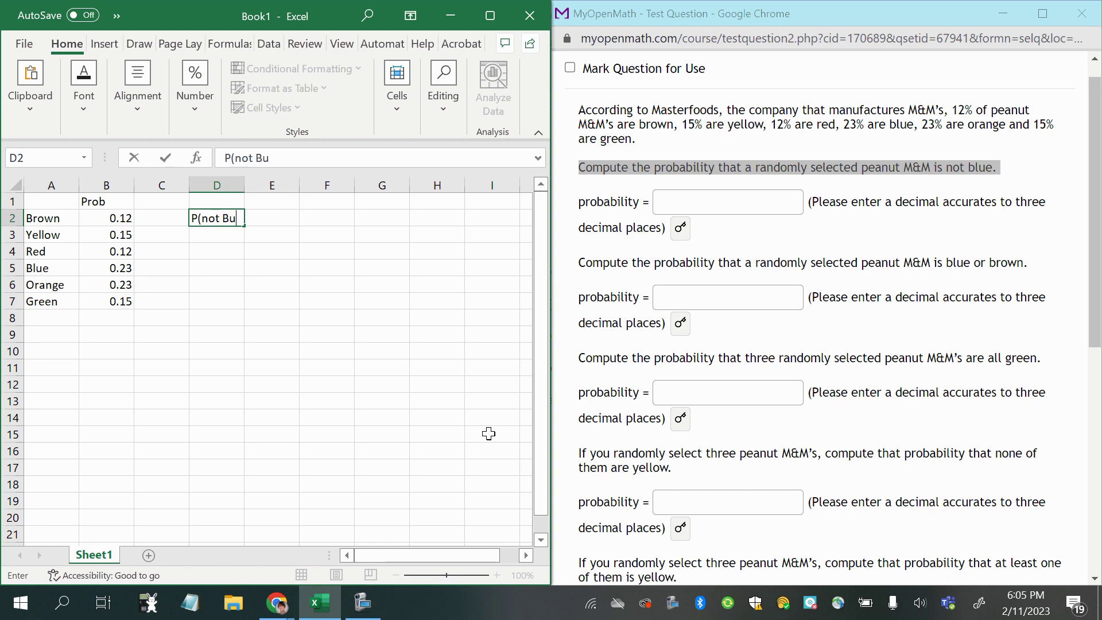
key("BackSpace")
type("lue)")
key("Tab")
type("=sum(")
left_click_drag(108, 218, 108, 300)
type(",")
key("Return")
- Submit .770 as the first MyOpenMath probability answer
left_click(759, 198)
left_click(936, 240)
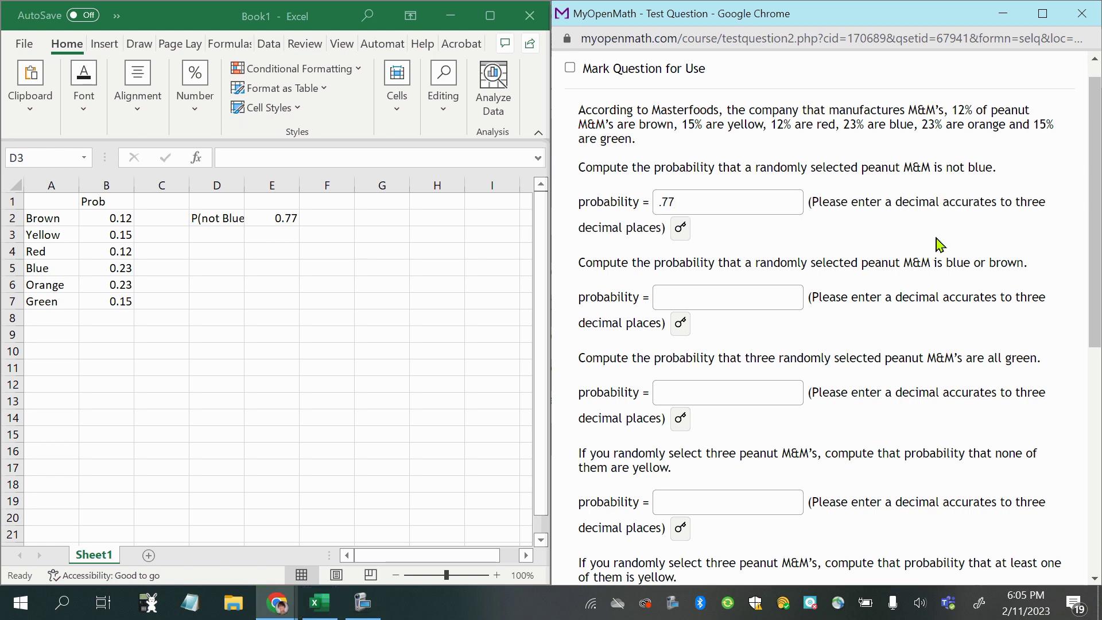
left_click(684, 205)
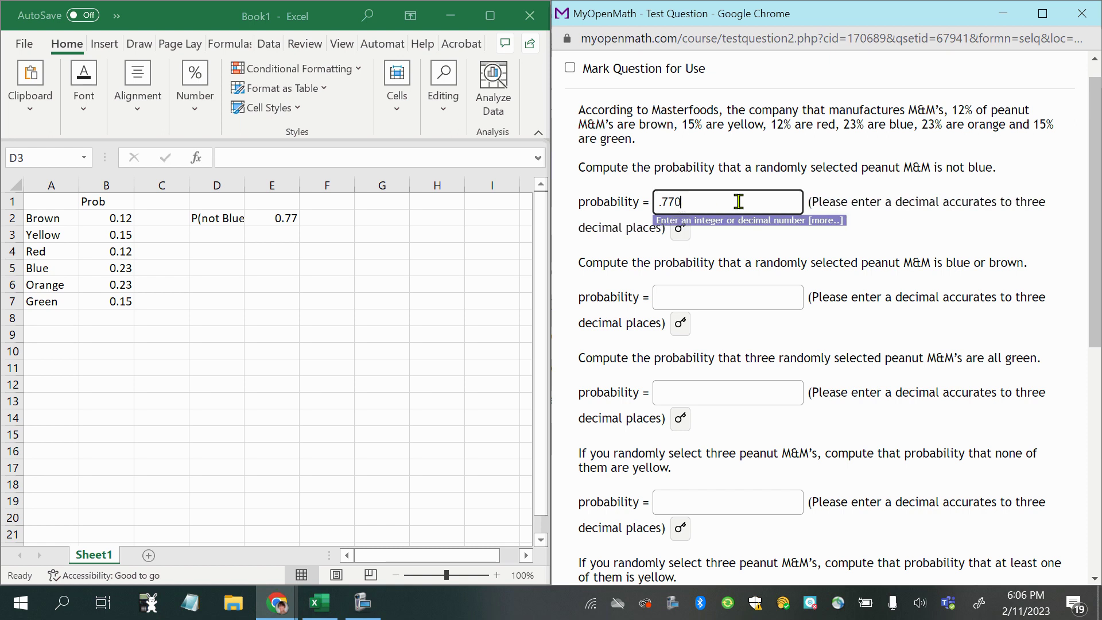
type("0")
left_click(771, 247)
left_click(721, 198)
key("Return")
scroll(600, 310, "down", 1)
left_click_drag(580, 226, 1032, 240)
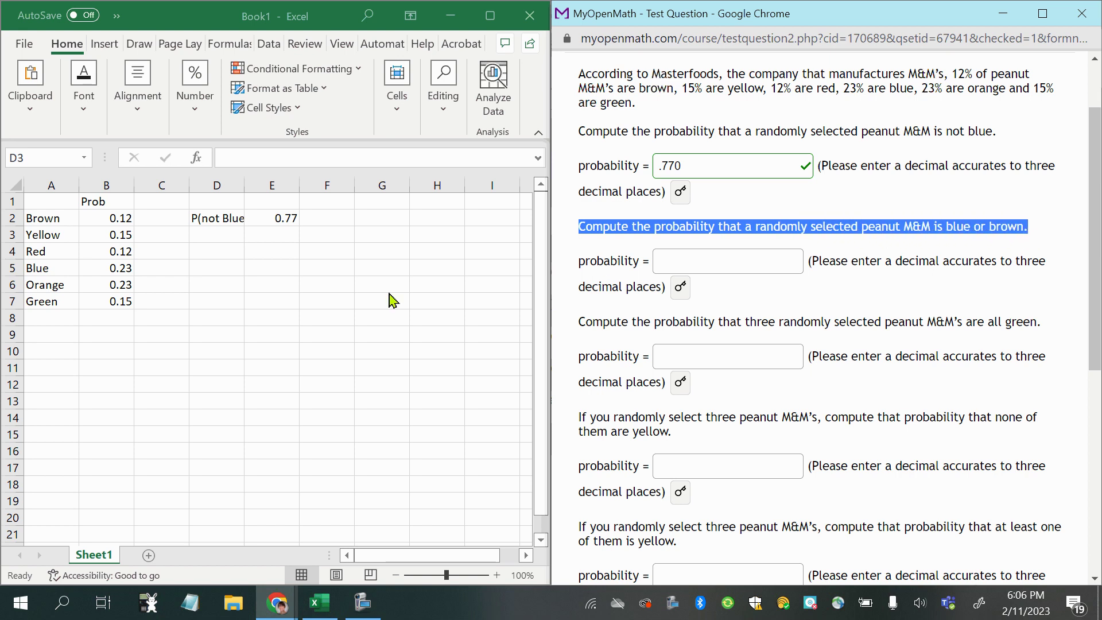
- Label D3 'P(Blue or Brown)' and autofit column D
left_click(217, 236)
type("P(B")
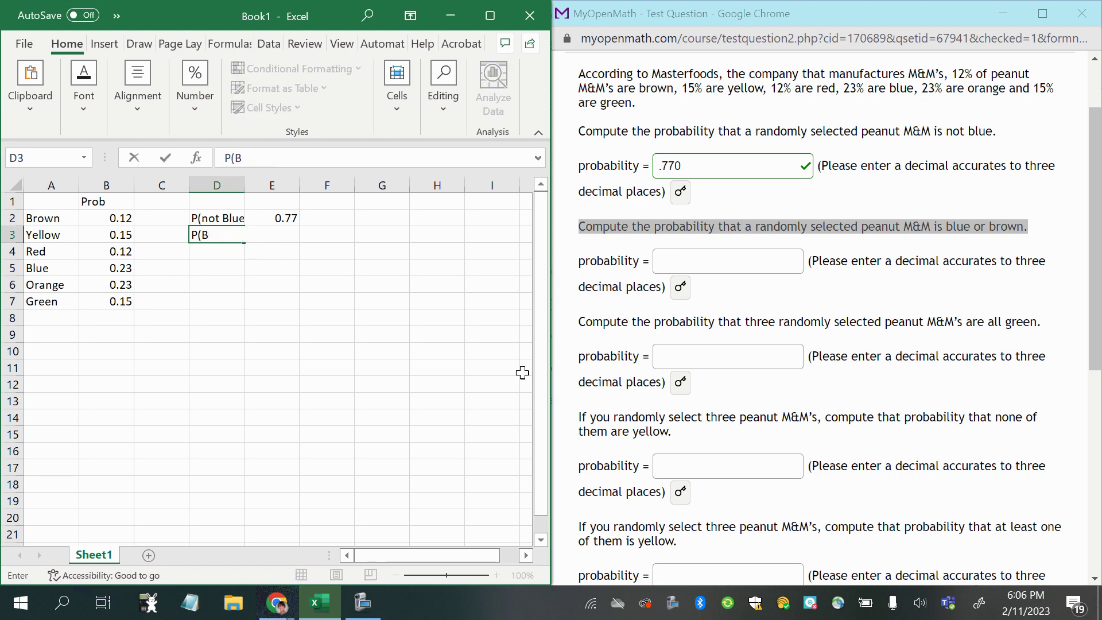
type("lue or Brown")
key("Return")
double_click(244, 185)
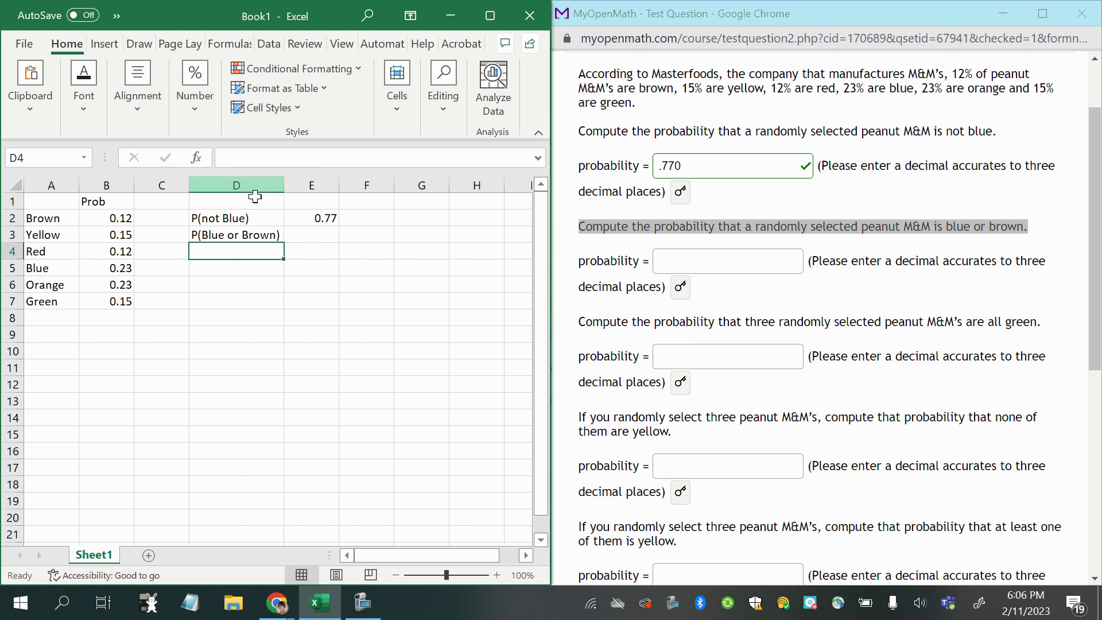
- Compute P(Blue or Brown) in E3 as =.23+.12, giving 0.35
left_click(301, 231)
type("=sum(")
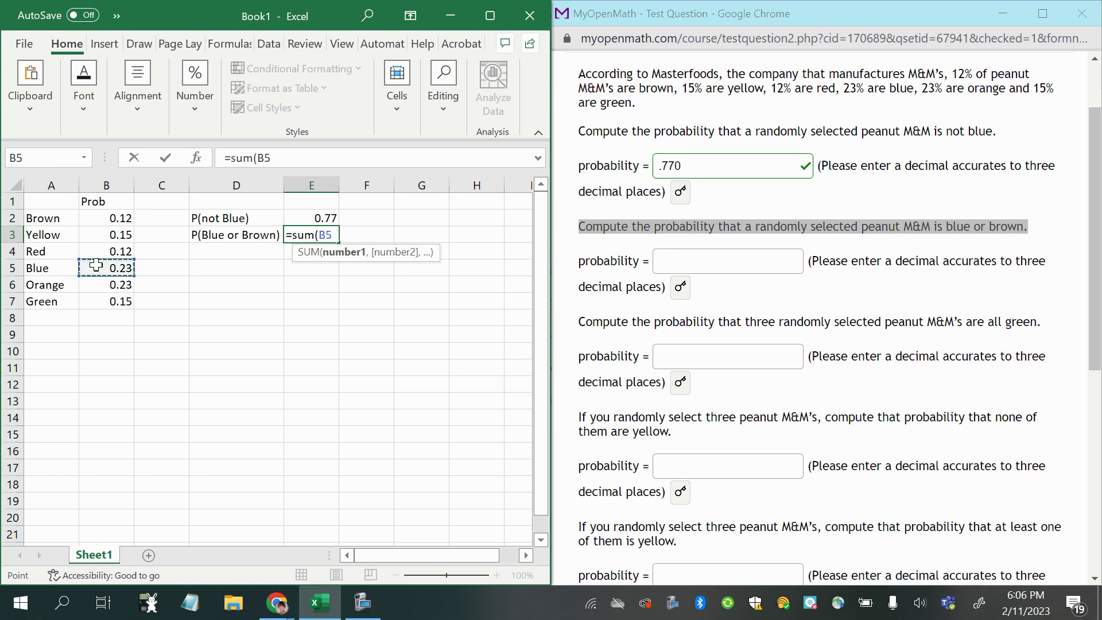
type(",")
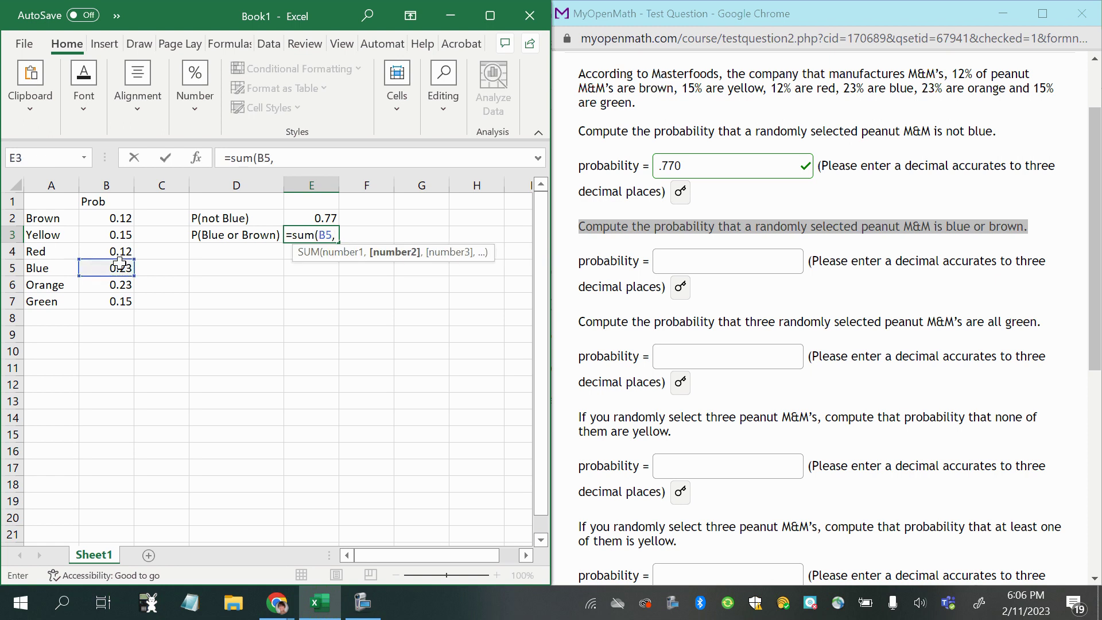
left_click(120, 216)
type(")")
key("Return")
left_click(316, 239)
type("=.23+")
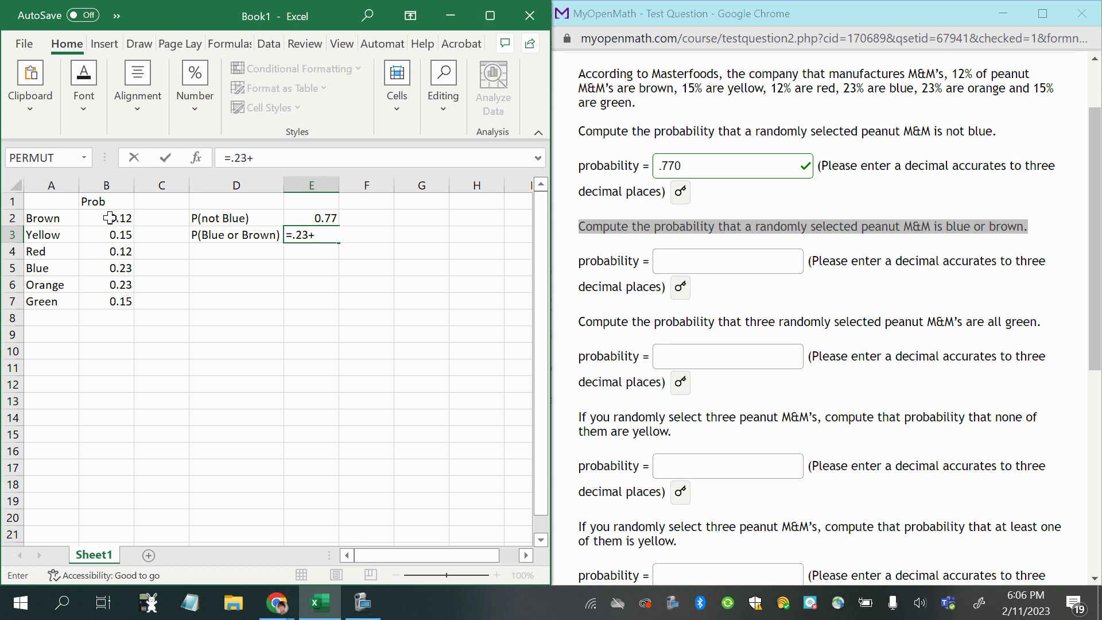
type("12")
key("Return")
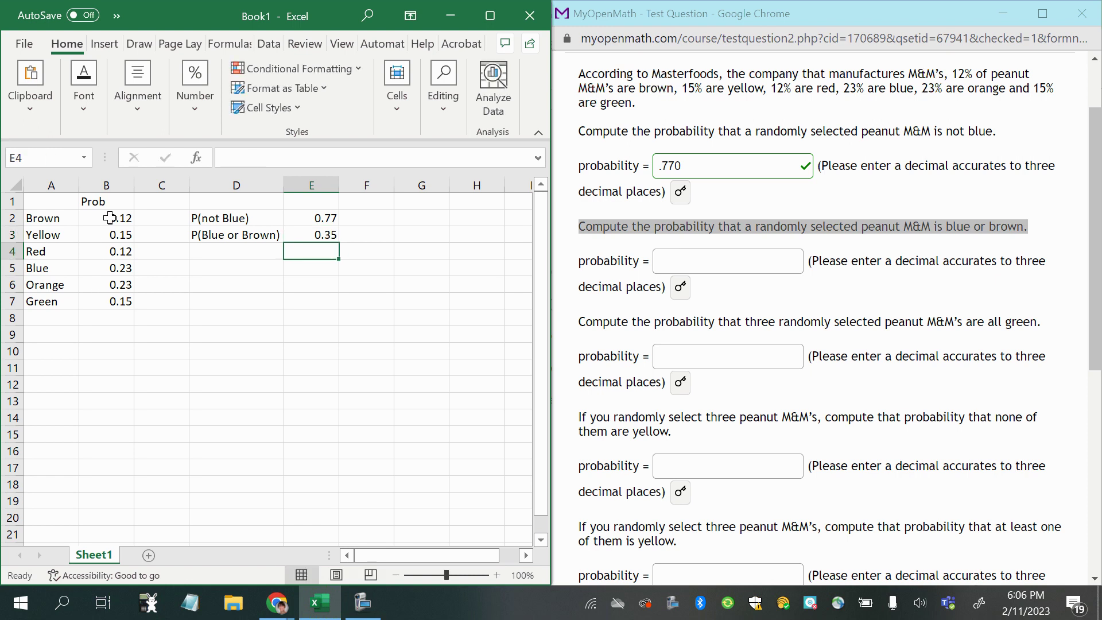
- Submit 0.35 in the second MyOpenMath answer field
left_click(685, 264)
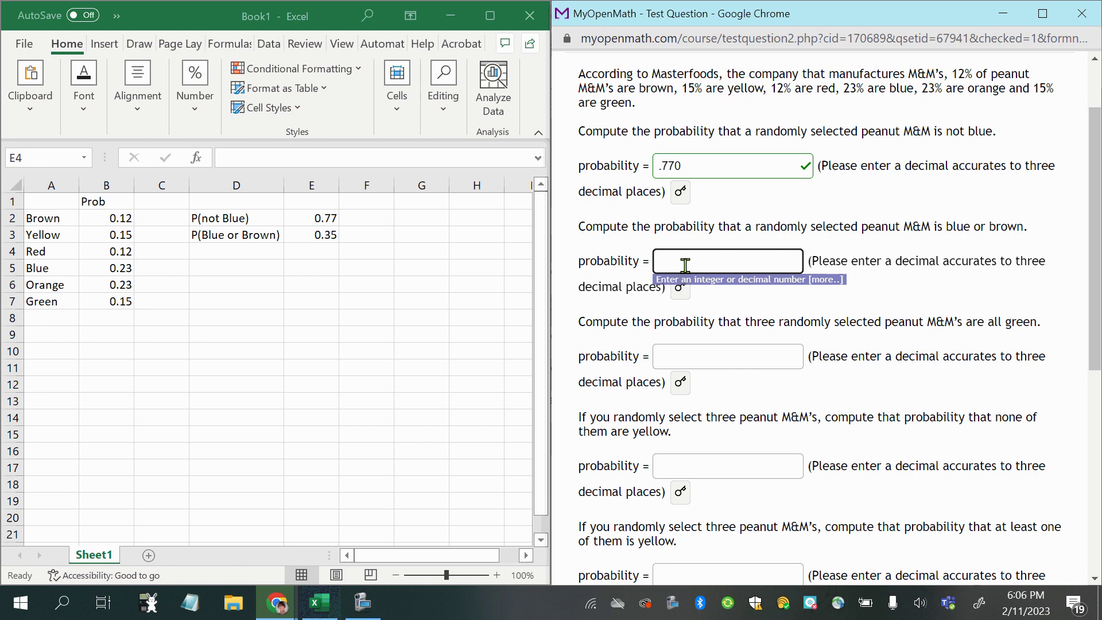
type("0.35")
key("Return")
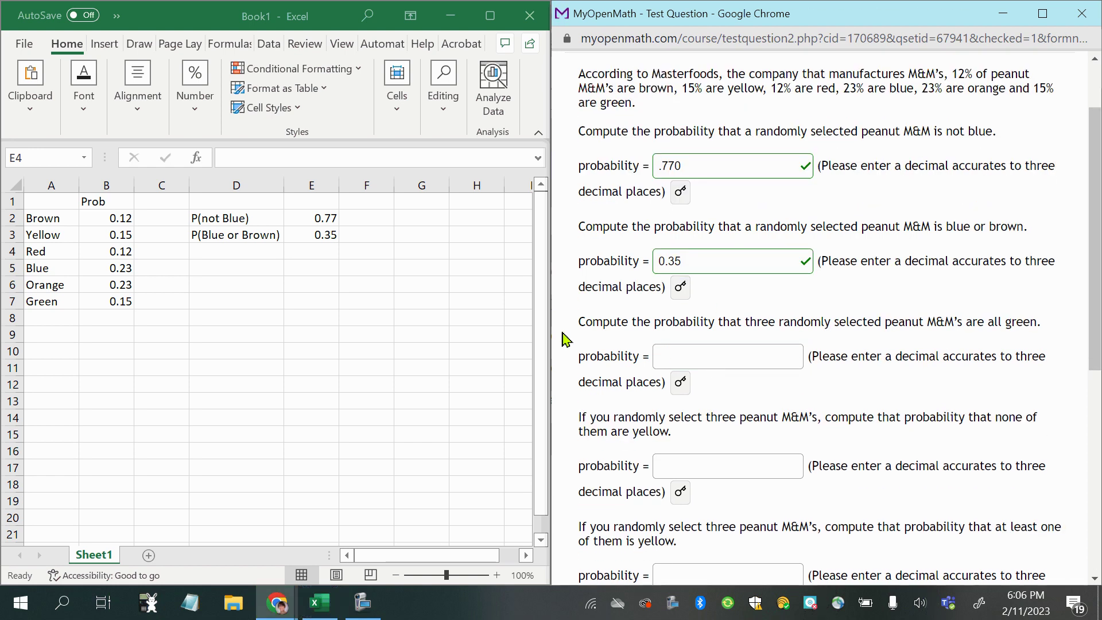
left_click_drag(579, 325, 1032, 330)
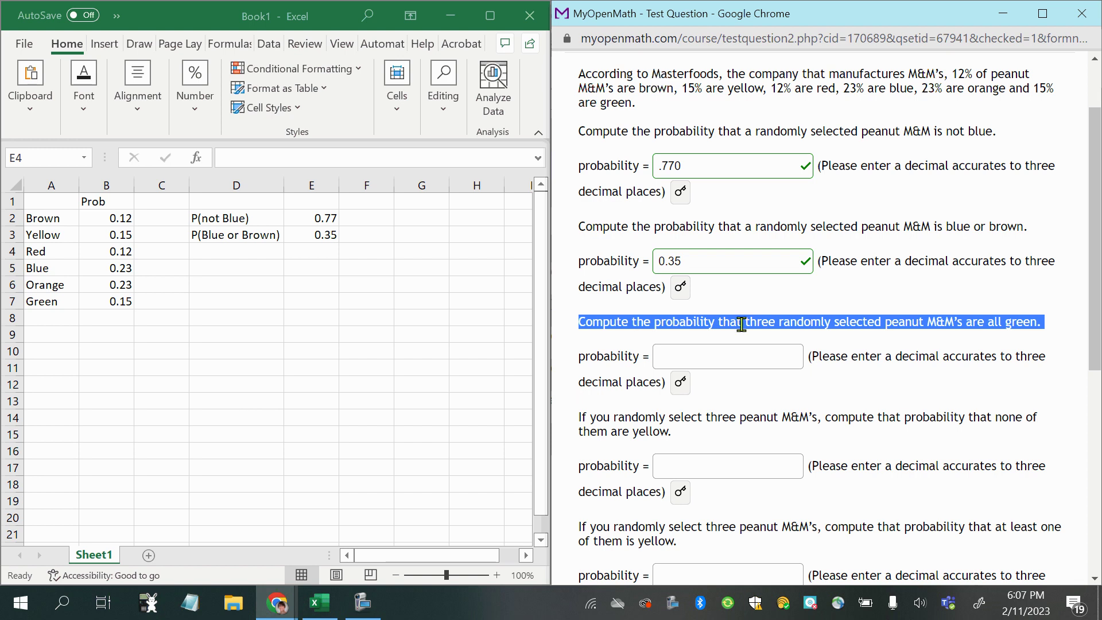
left_click_drag(573, 137, 931, 135)
left_click(750, 141)
left_click(602, 236)
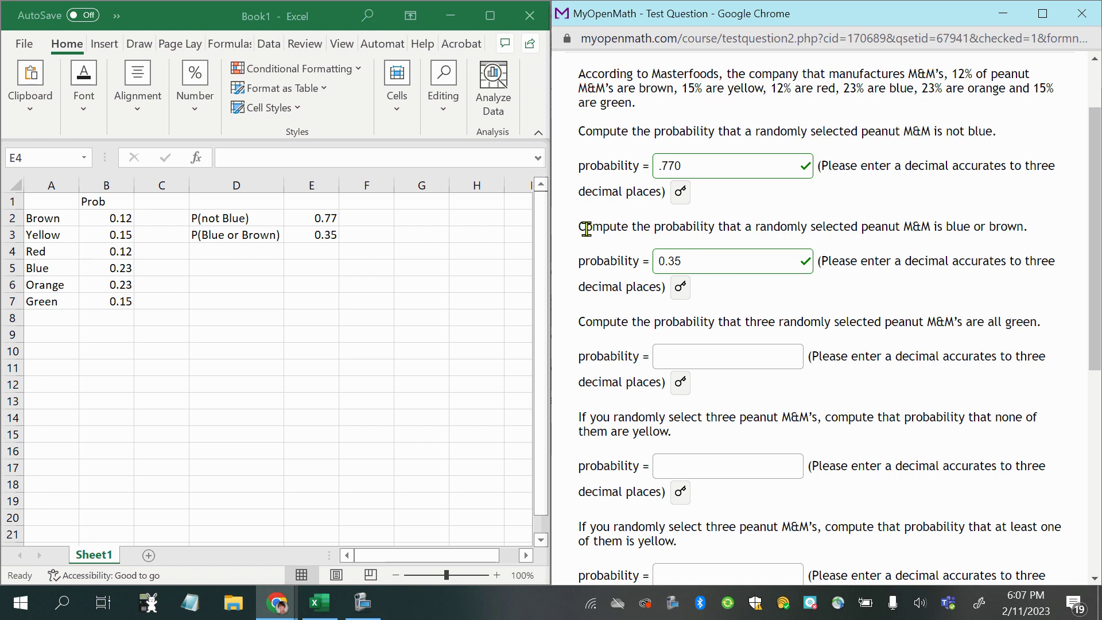
left_click_drag(747, 320, 972, 320)
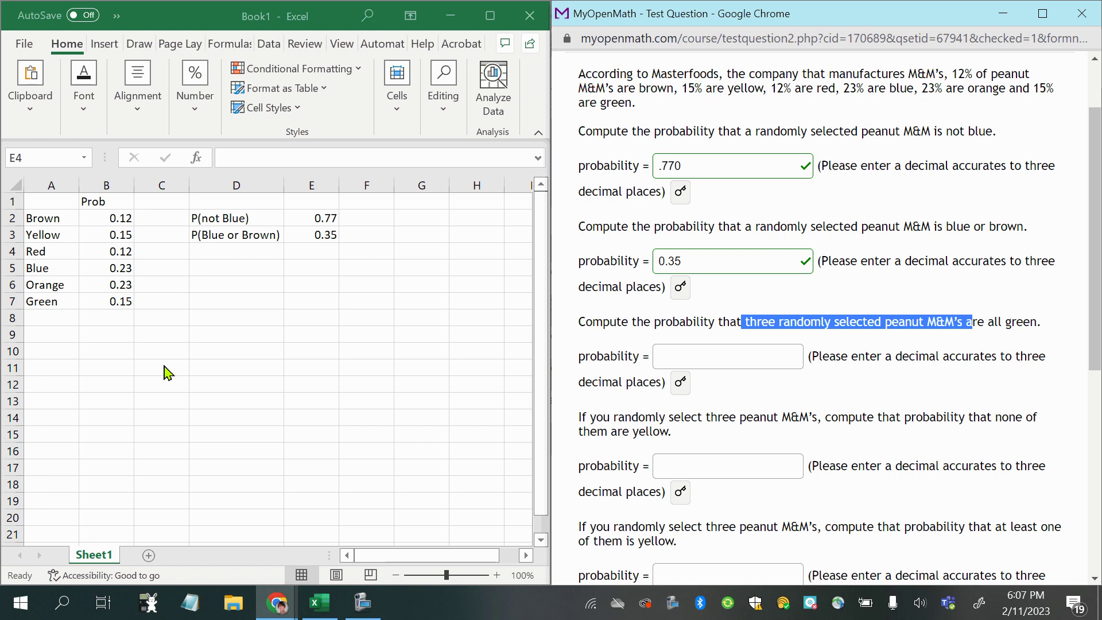
- Type the label 'P(GGG)' into D4, shortened from P(GandGandG), then select E4
left_click(233, 250)
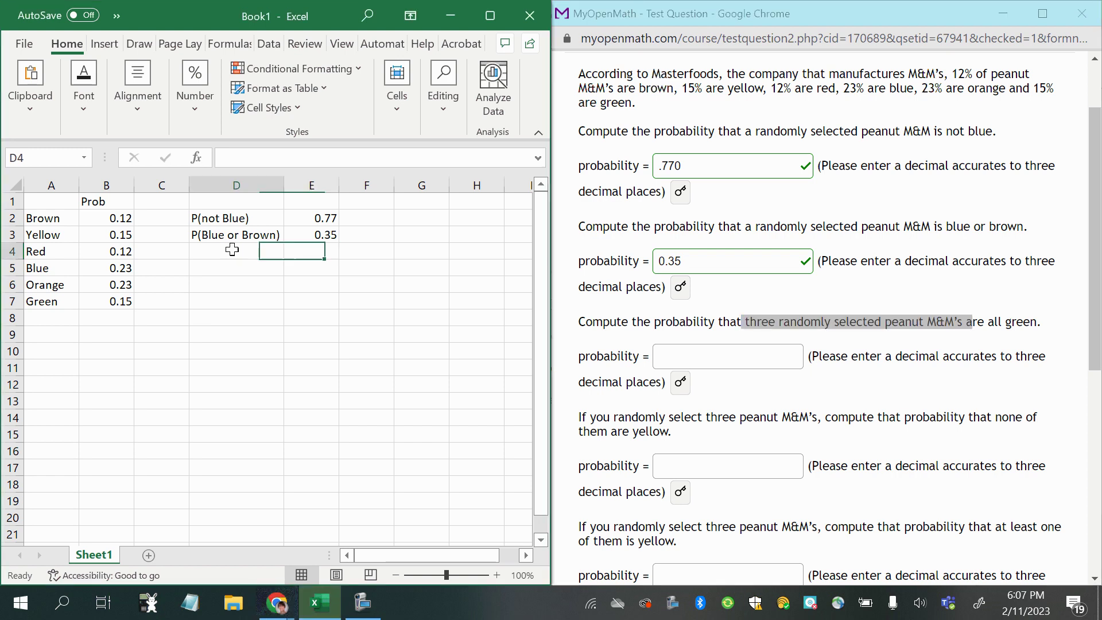
type("P(G")
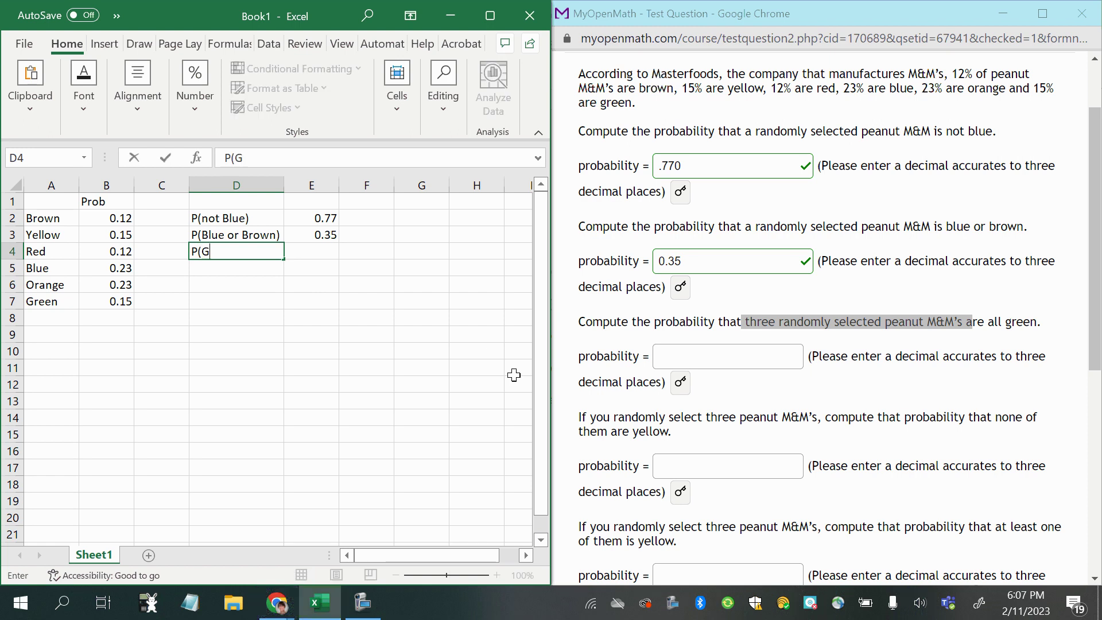
type("andGandG")
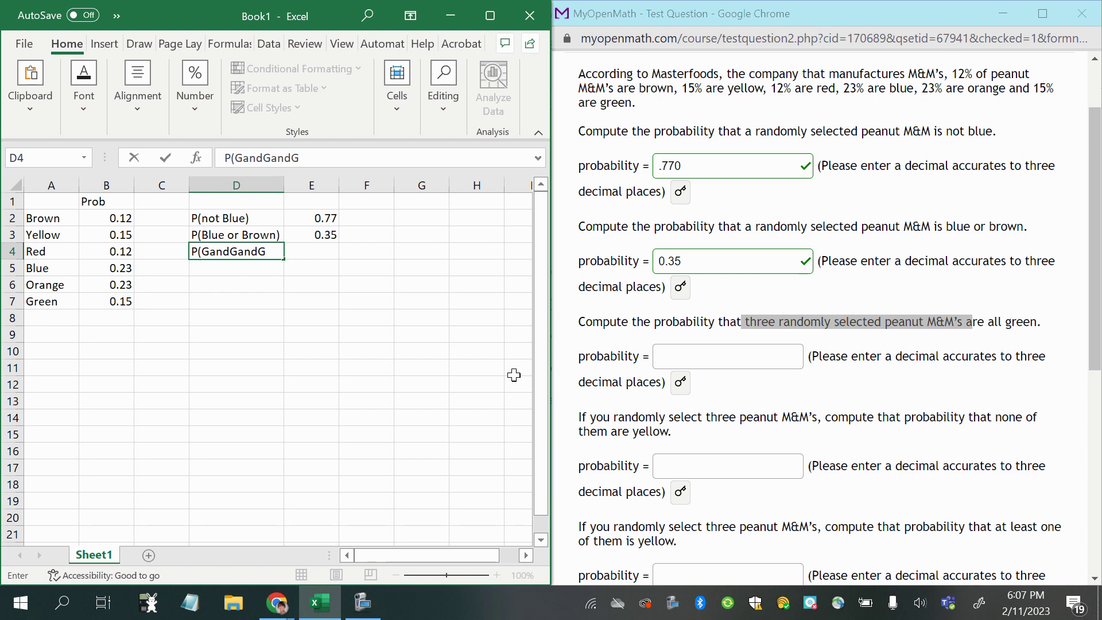
key("BackSpace")
key("BackSpace")
key("BackSpace")
key("BackSpace")
key("BackSpace")
key("BackSpace")
key("BackSpace")
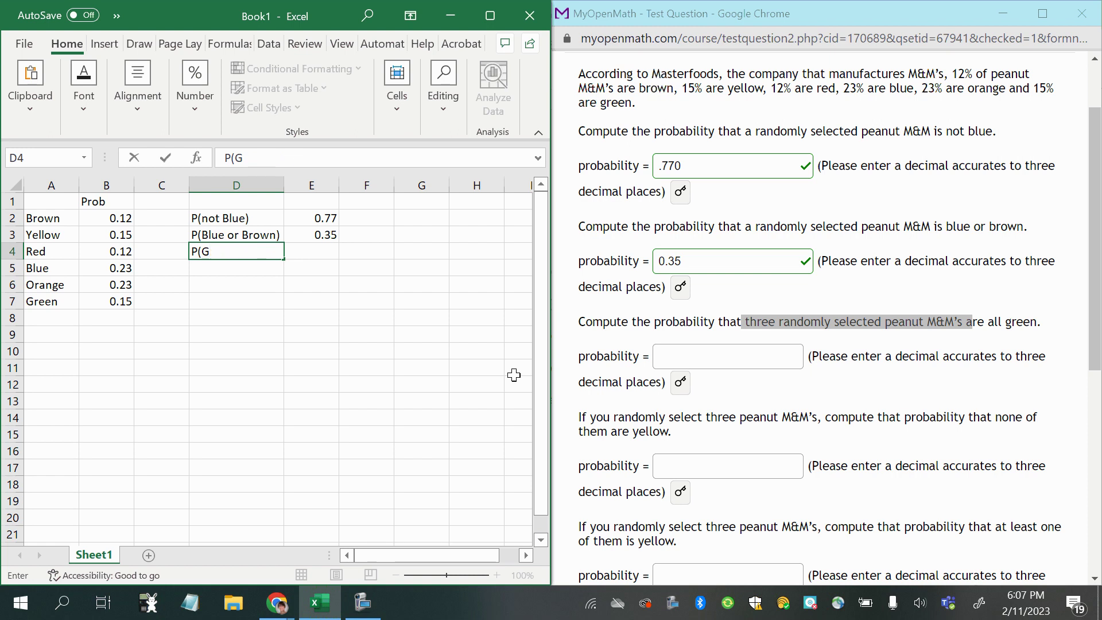
type("GG")
left_click(405, 321)
left_click(327, 254)
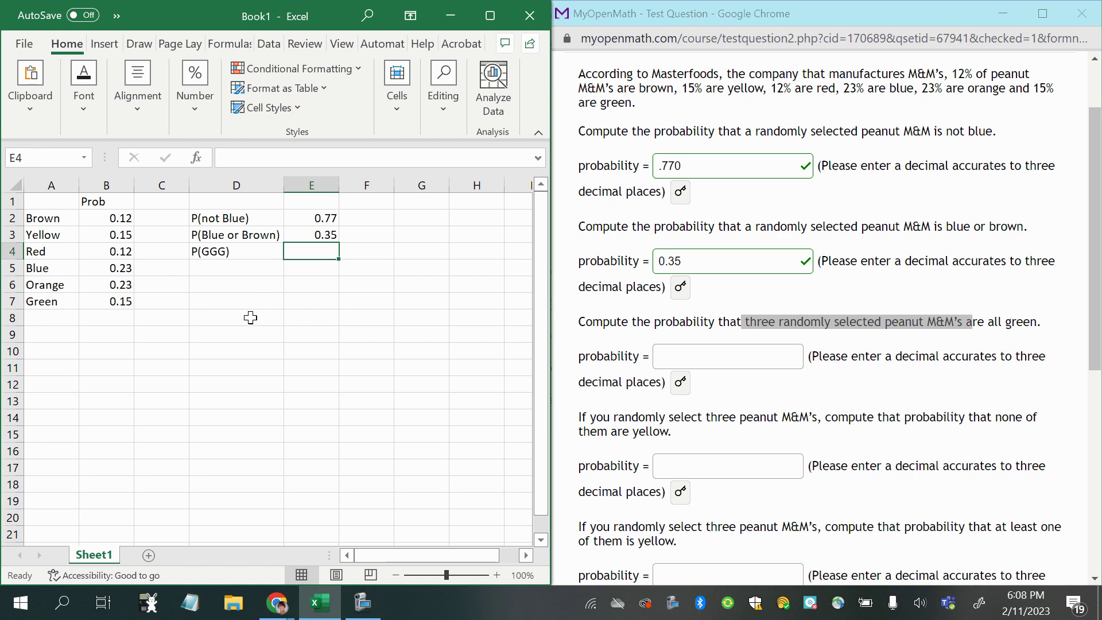
left_click(102, 304)
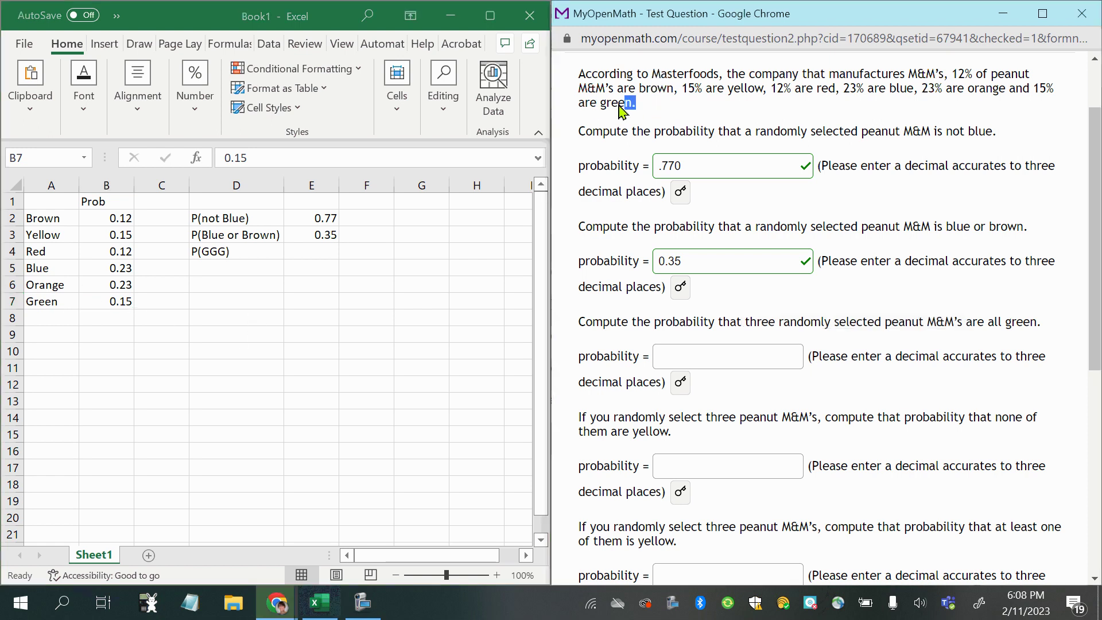
left_click_drag(636, 104, 578, 73)
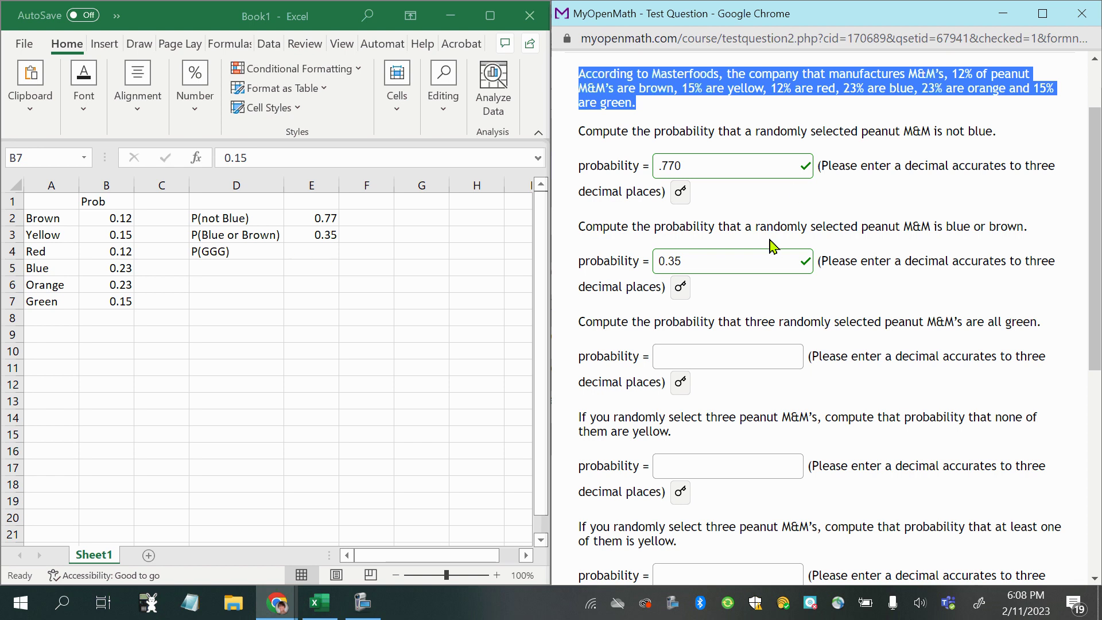
left_click(302, 254)
left_click_drag(57, 303, 93, 302)
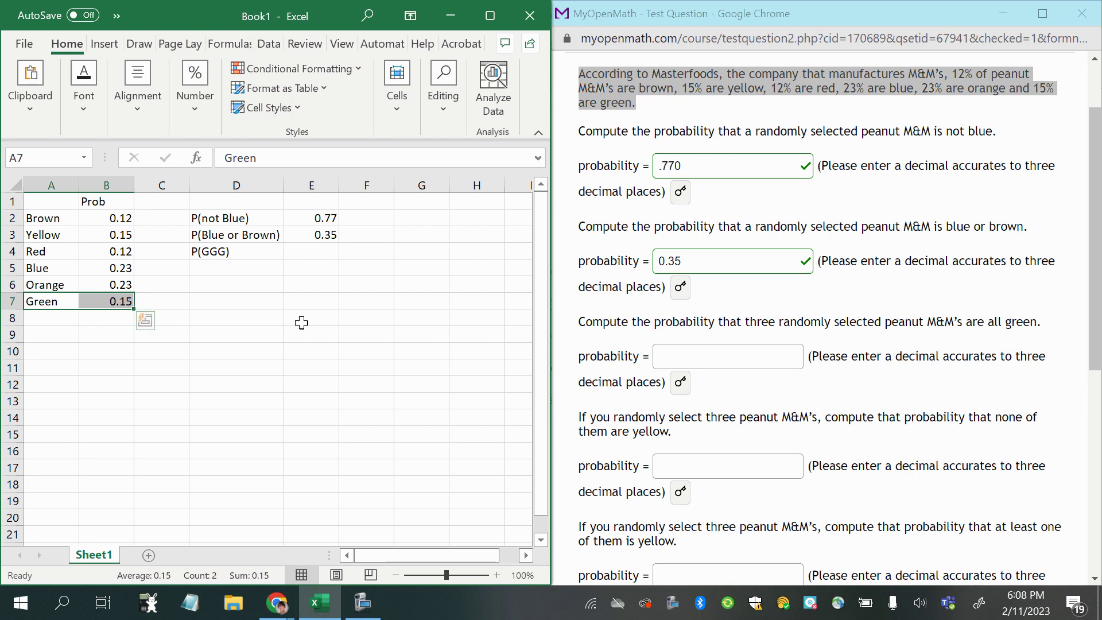
- Enter a product formula in E4 multiplying Green's probability B7 by itself three times
left_click(306, 252)
type("=")
left_click(101, 303)
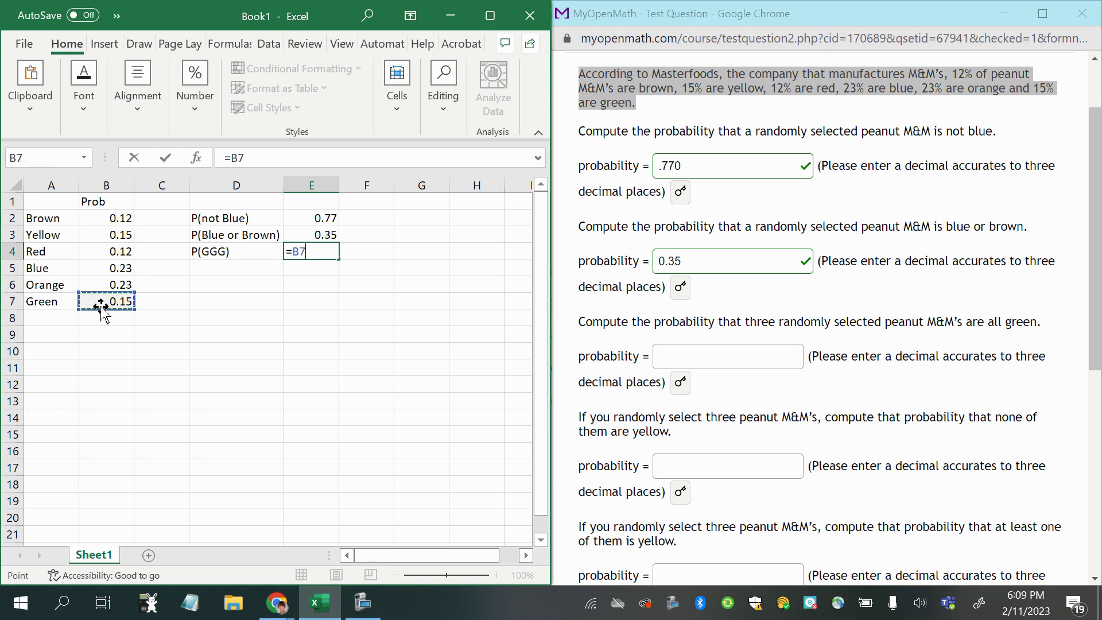
type("*")
left_click(102, 302)
type("*")
left_click(92, 302)
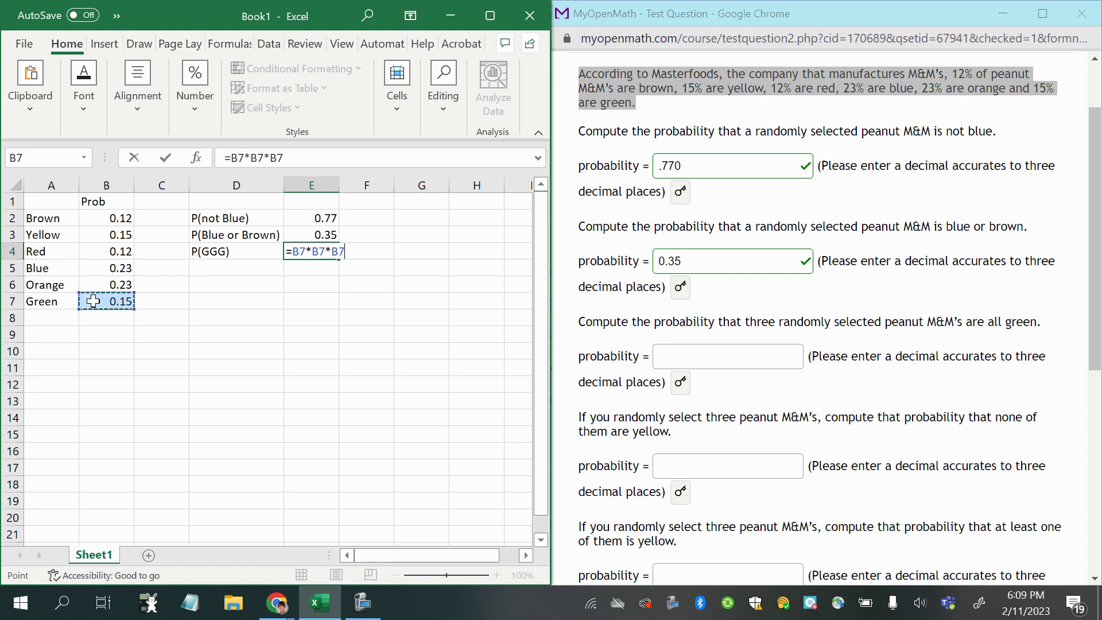
key("Return")
- Rewrite E4's formula as =B7^3, giving 0.003375
left_click(300, 253)
type("=.")
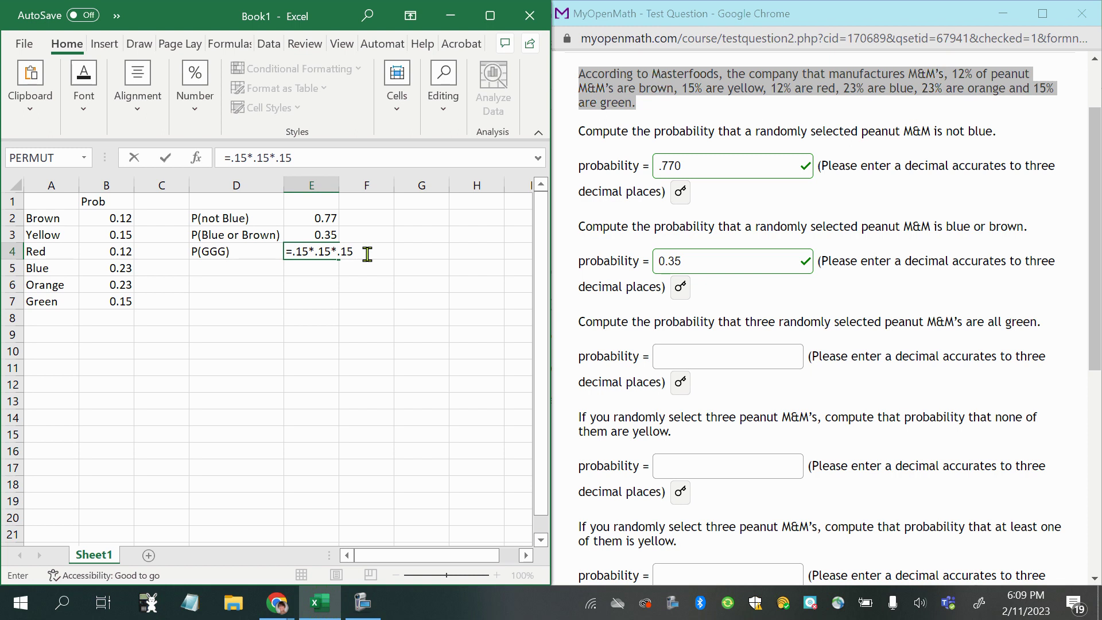
key("BackSpace")
left_click(103, 303)
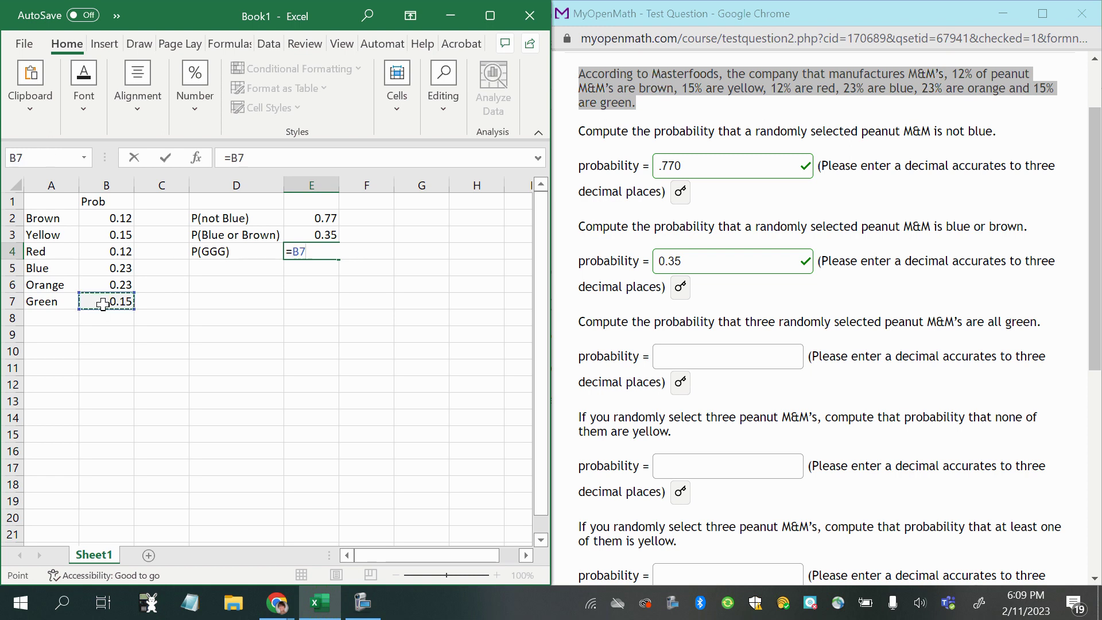
type("^3")
key("Return")
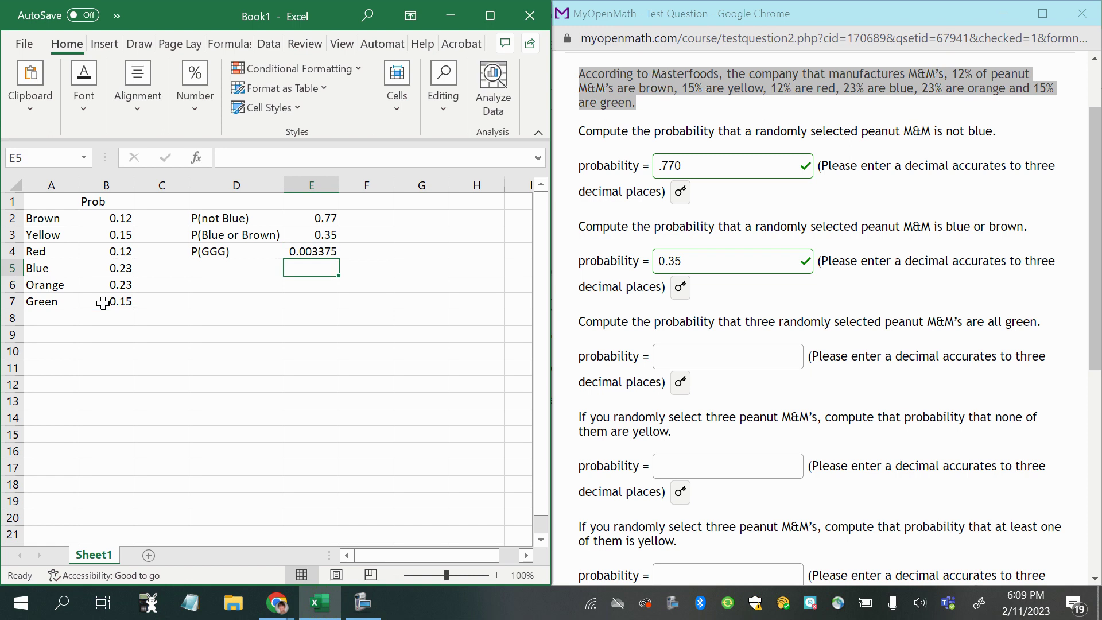
- Copy E4's 0.003375 result into the all-green MyOpenMath answer box
left_click(313, 250)
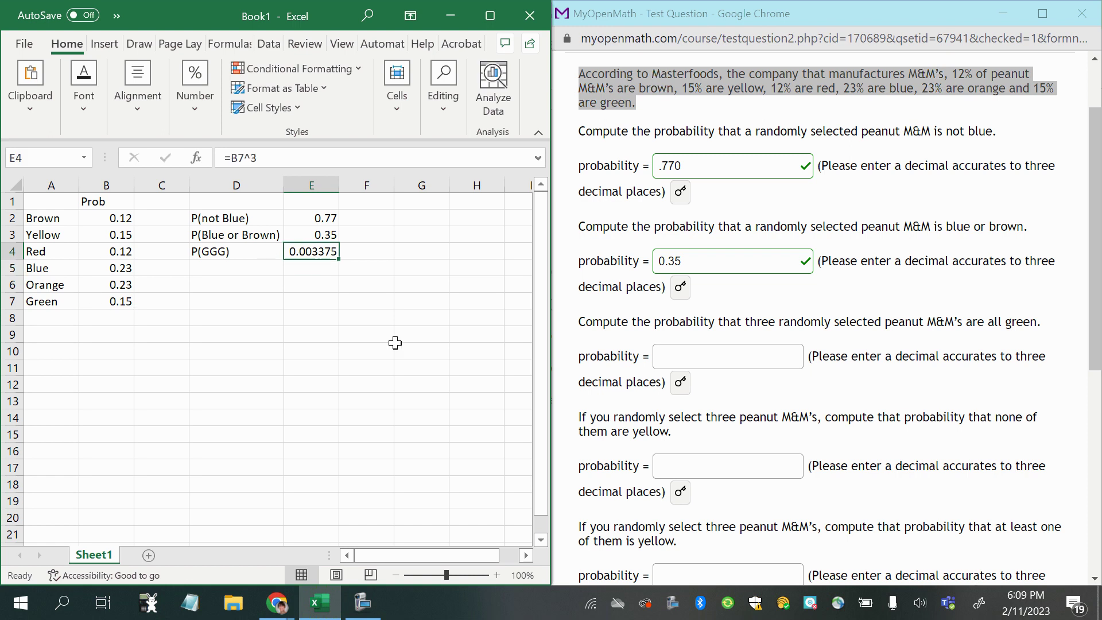
key("ctrl+c")
left_click(688, 355)
key("ctrl+v")
- Trim the pasted all-green answer to 0.003, following the three-decimal rounding rule
left_click(712, 401)
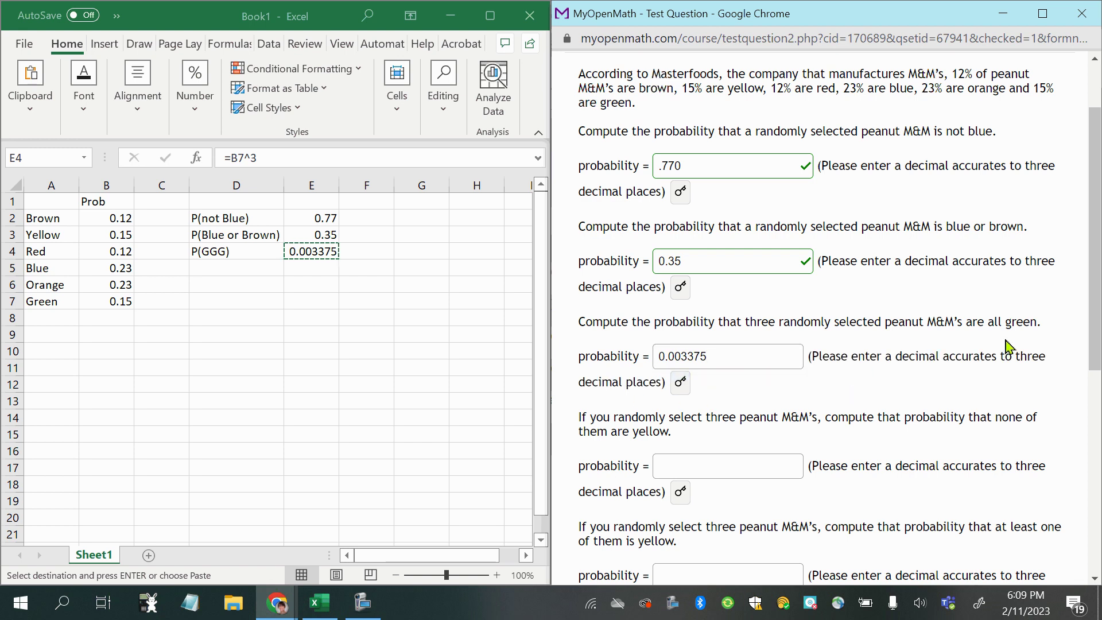
left_click_drag(1017, 351, 664, 384)
left_click(687, 359)
left_click_drag(688, 358, 779, 372)
key("BackSpace")
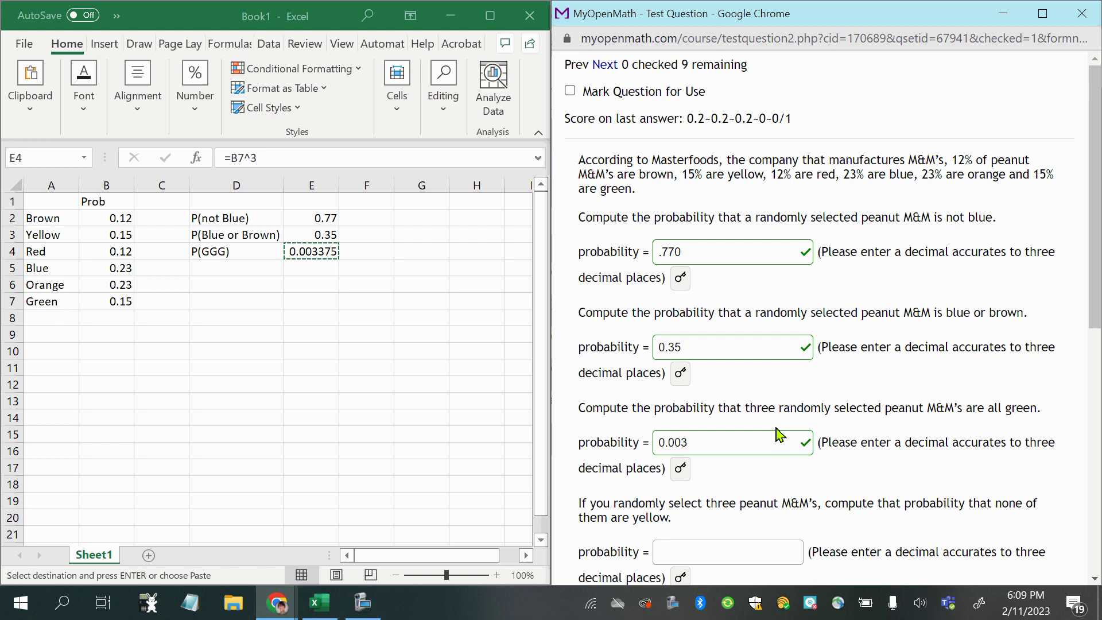
scroll(777, 435, "down", 3)
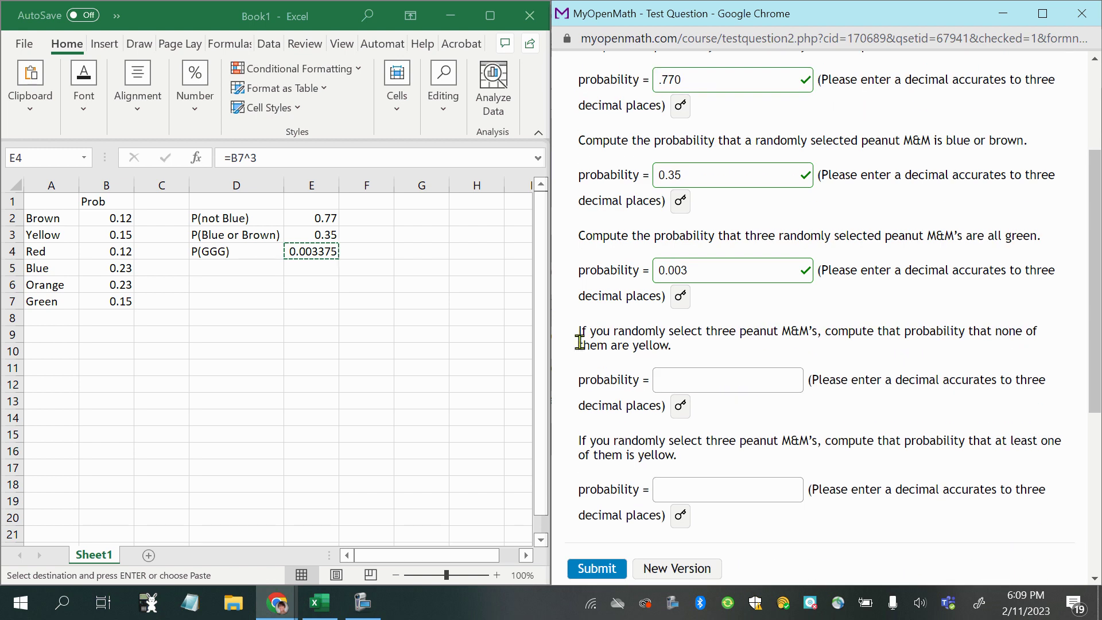
- Label D5 'P(one not yellow)' for the fourth question
left_click_drag(579, 332, 816, 332)
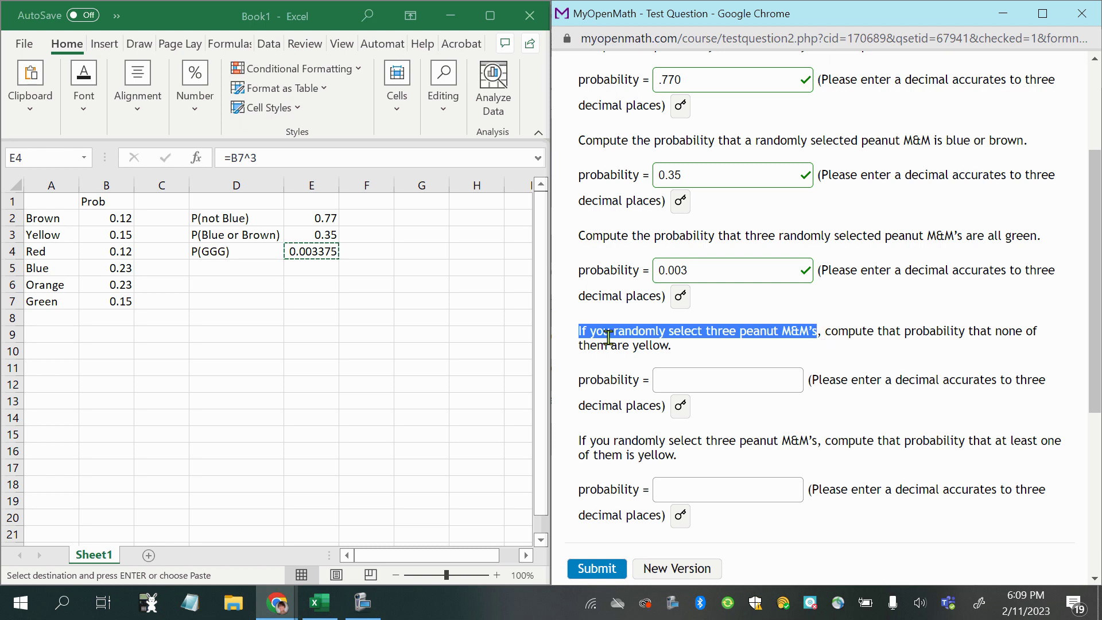
left_click_drag(822, 332, 984, 348)
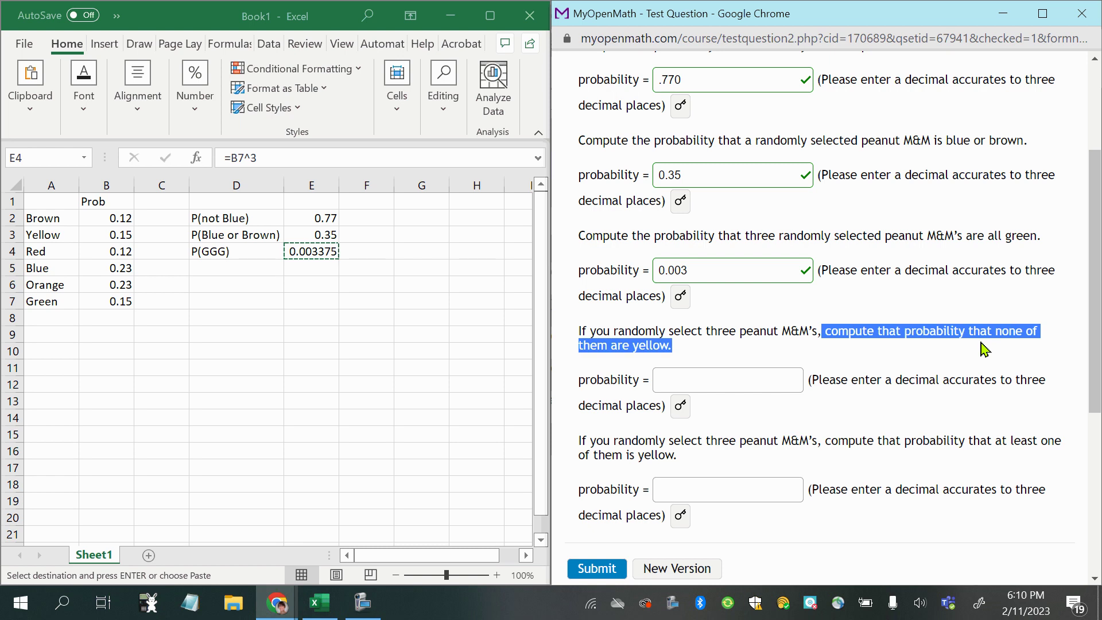
left_click(283, 342)
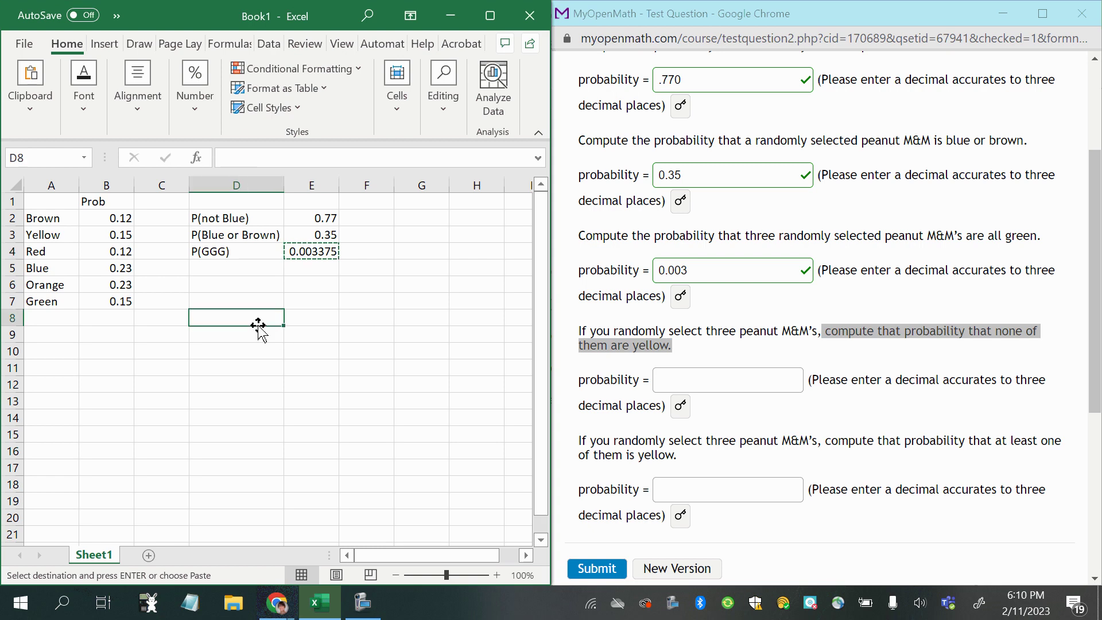
left_click(238, 268)
type("P(one")
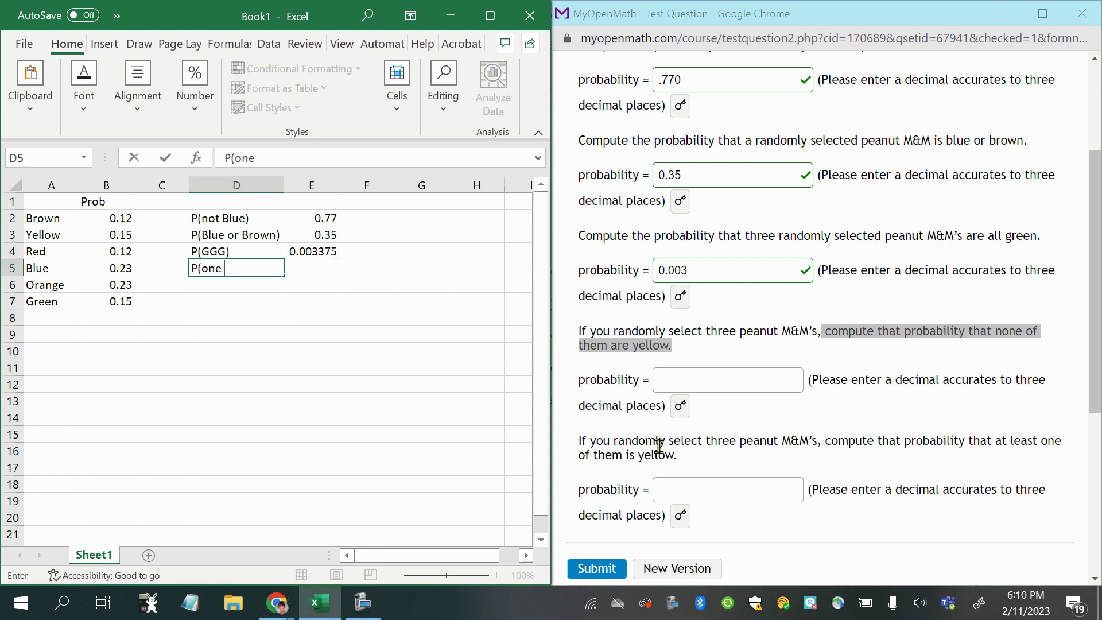
type(" not yellow)")
key("Tab")
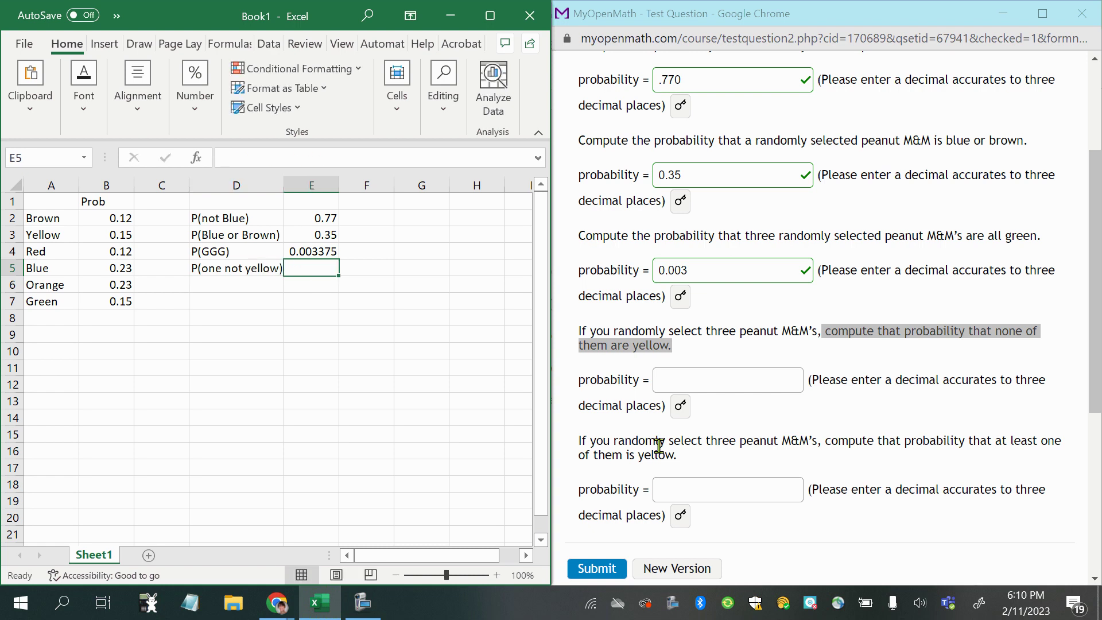
- Enter =SUM(B2,B4:B7) in E5 for 0.85, then label D6 'P(nY nY nY)'
type("=sum(")
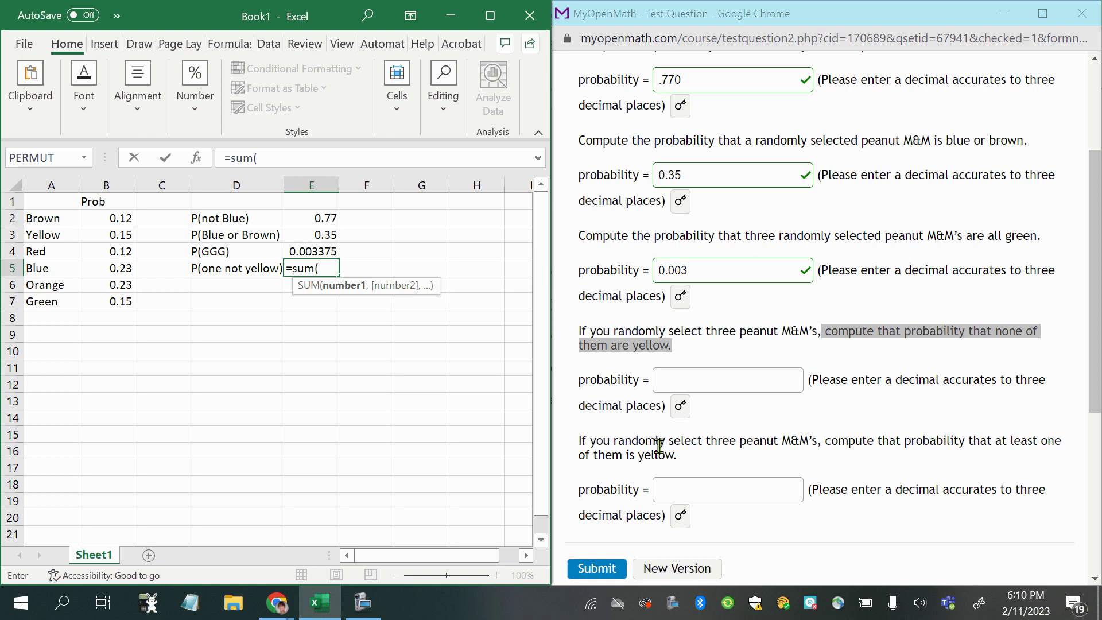
left_click(108, 219)
type(",")
left_click_drag(112, 251, 115, 299)
key("Return")
type("P")
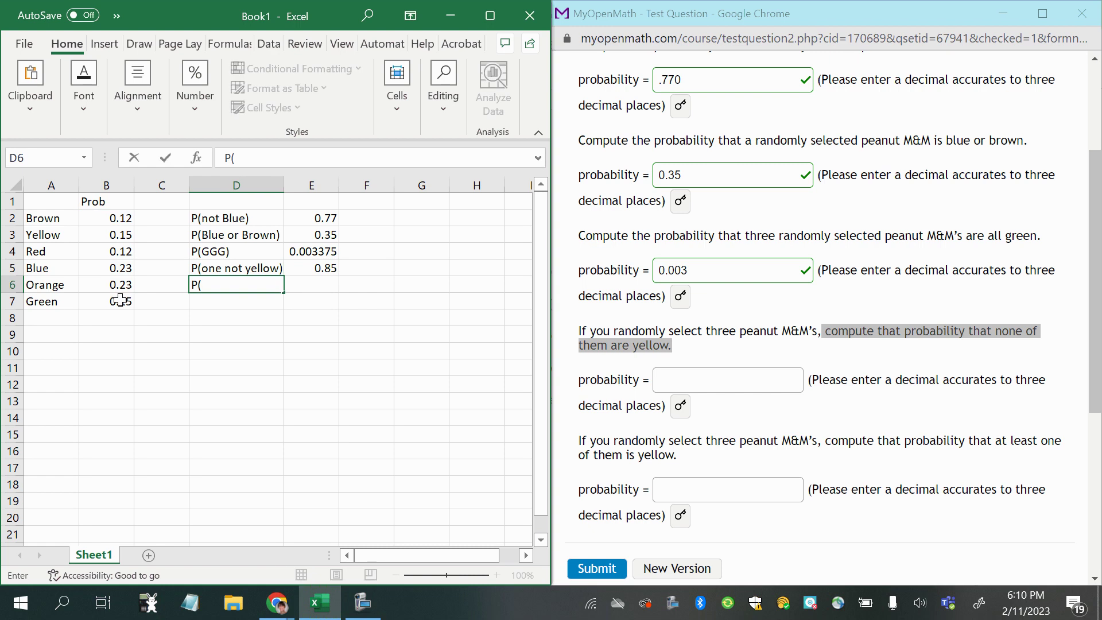
type("(nY nY nY")
key("Tab")
- Enter =E5^3 in E6 to get the none-yellow probability 0.614125
type("=")
left_click(324, 266)
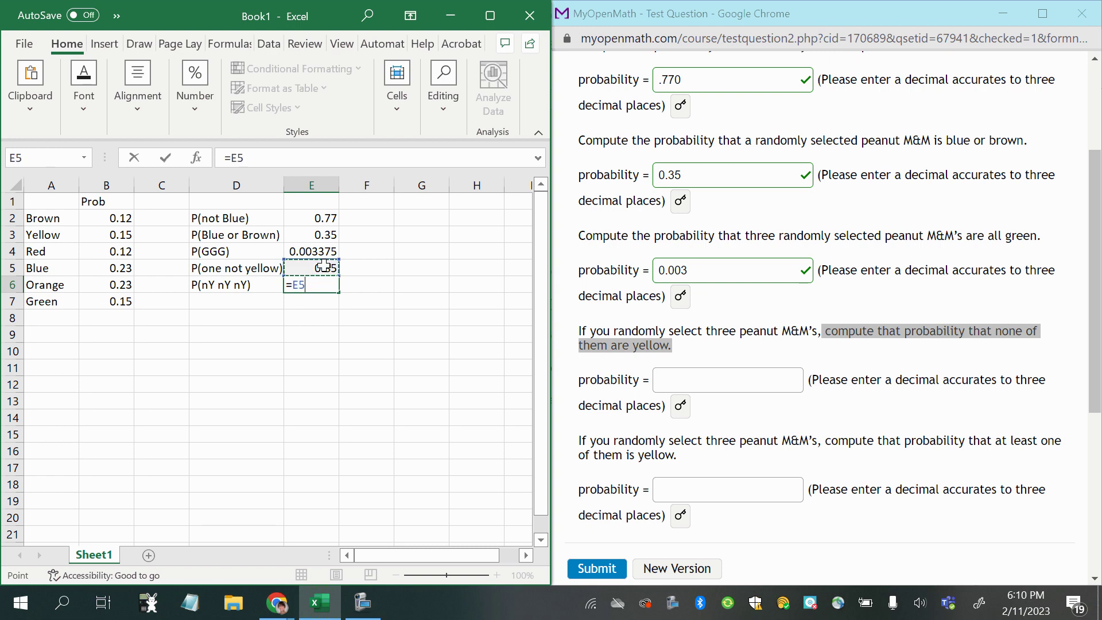
type("^3")
key("Return")
- Submit E6's result in the none-yellow answer box, resubmitting it trimmed to 0.614
left_click(315, 281)
key("ctrl+c")
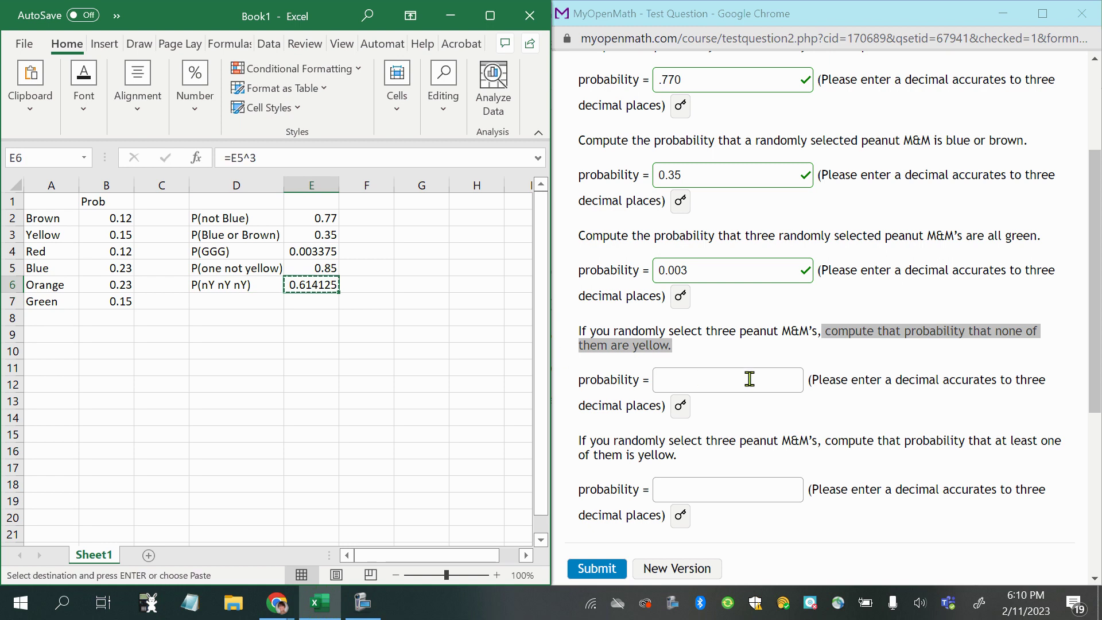
left_click(736, 379)
key("ctrl+v")
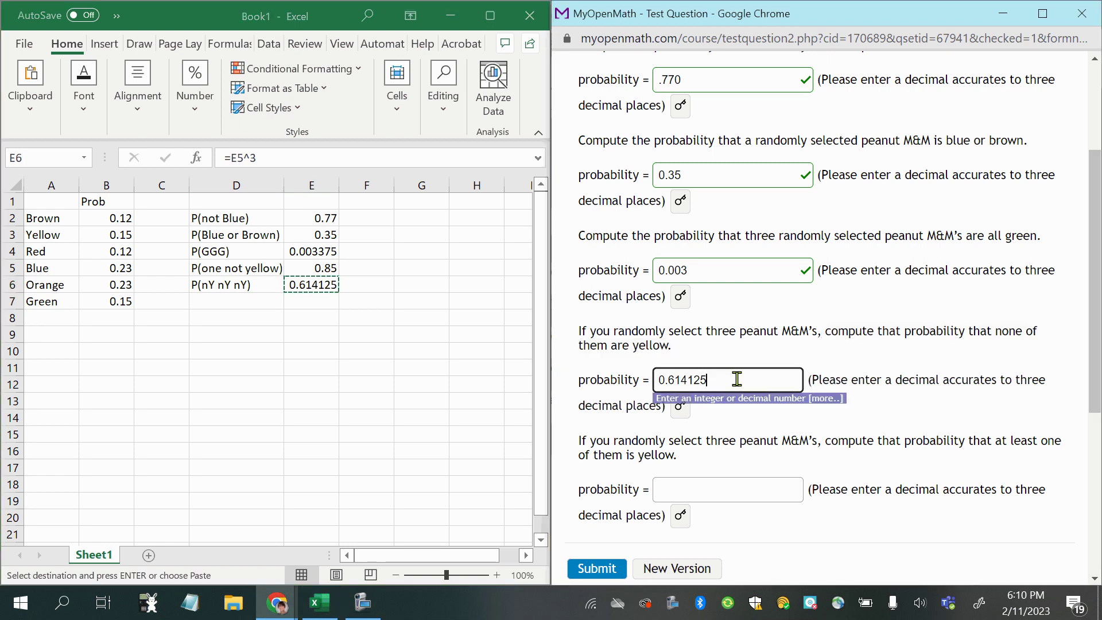
key("Return")
left_click(767, 377)
key("BackSpace")
key("BackSpace")
key("Return")
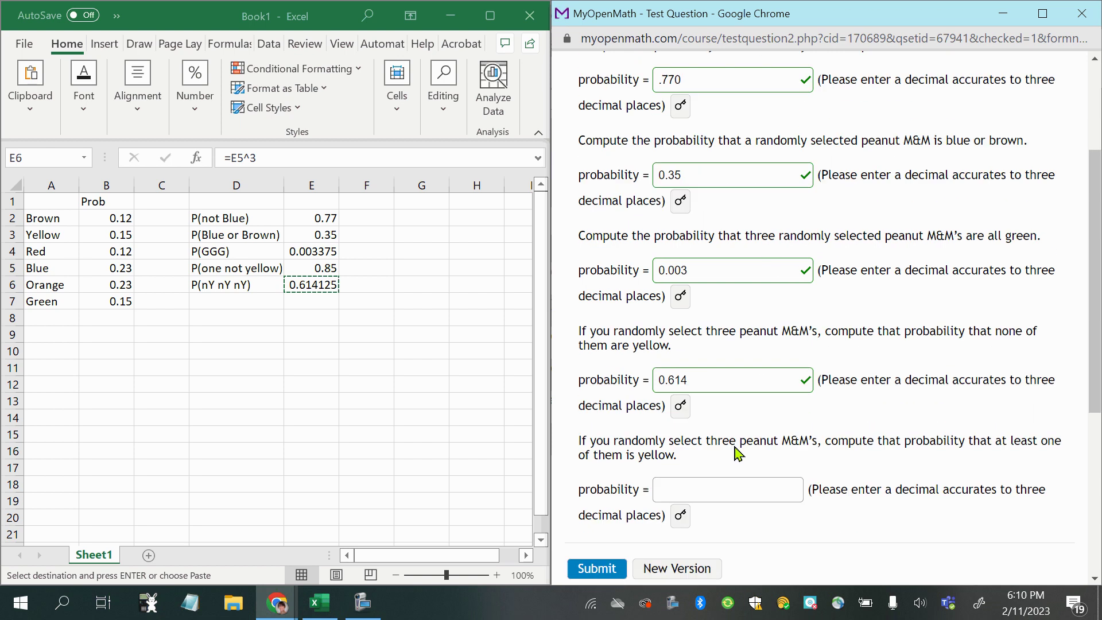
- Highlight the question's rounding instruction to review it, then clear the highlight
double_click(818, 379)
triple_click(825, 396)
scroll(610, 448, "down", 1)
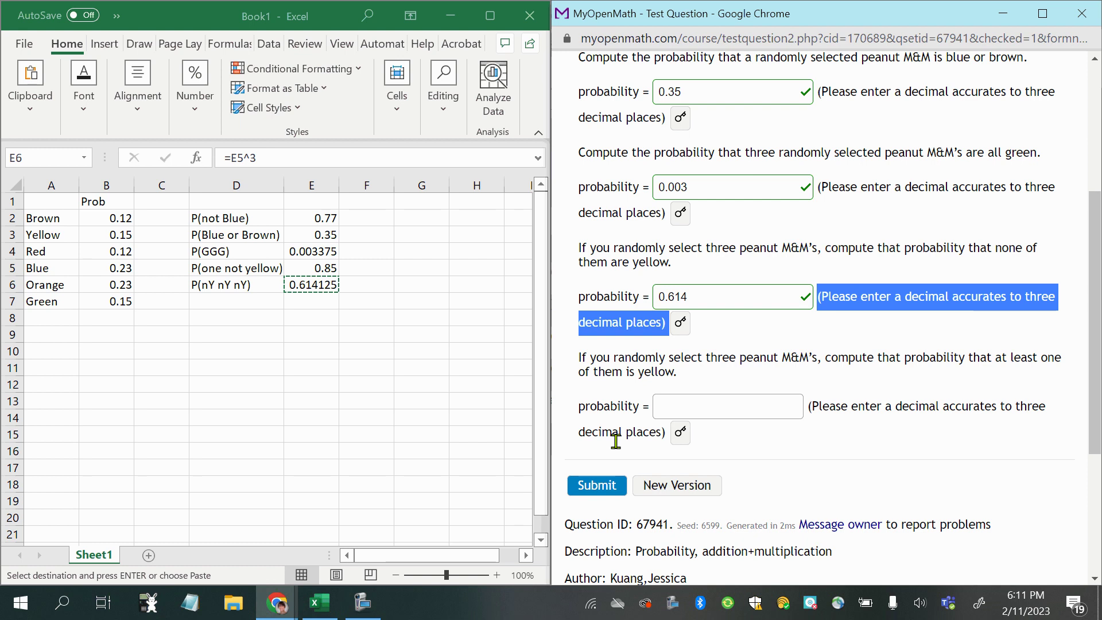
left_click(709, 296)
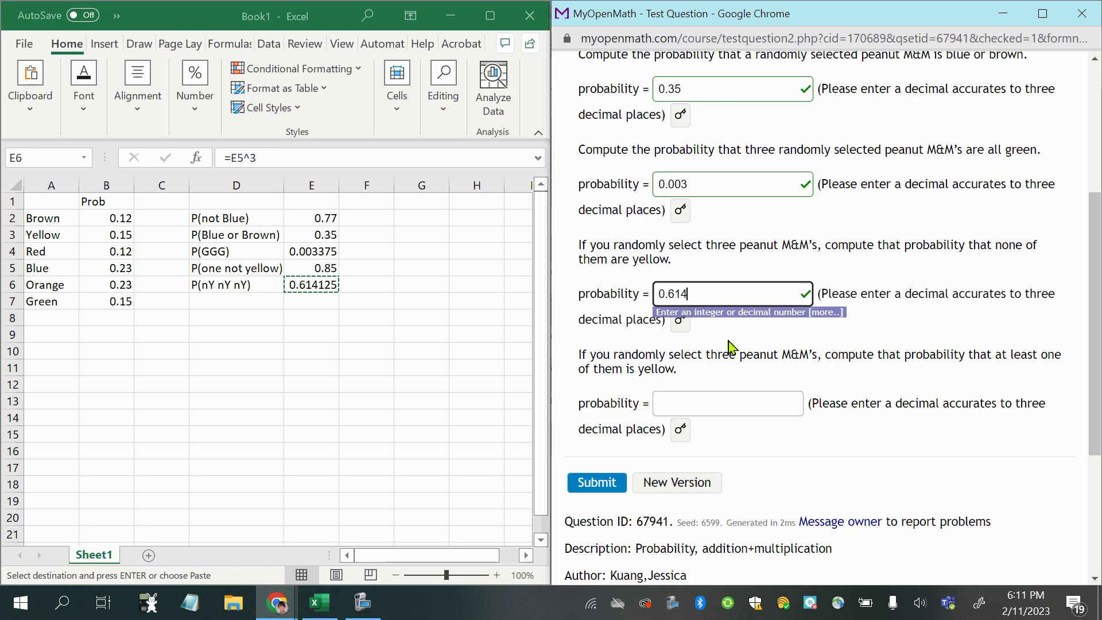
left_click(601, 325)
left_click_drag(579, 357, 1055, 380)
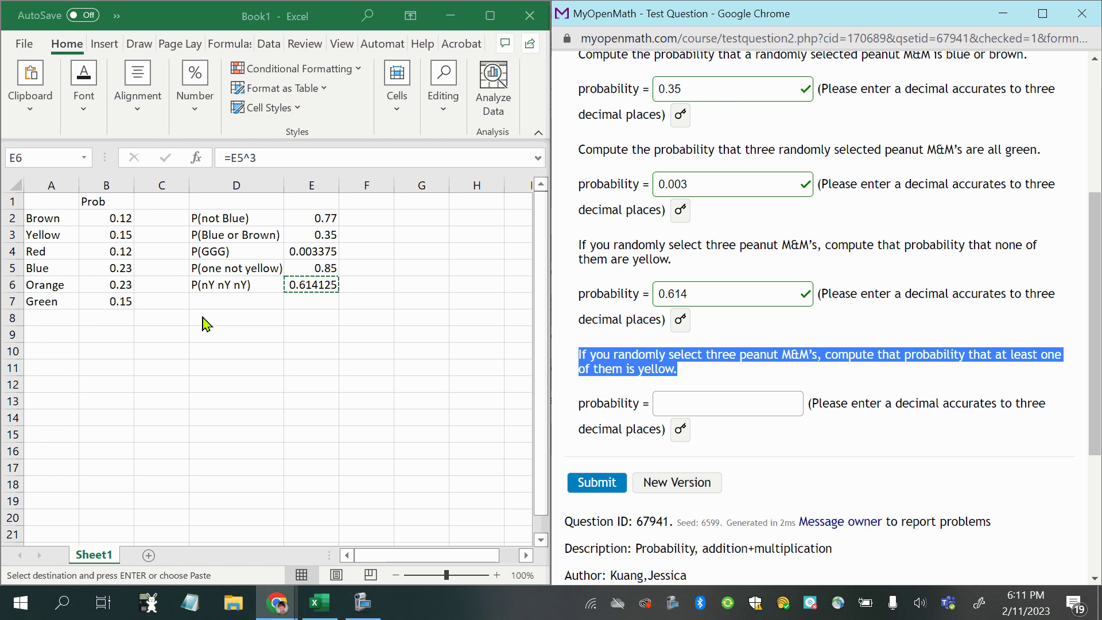
left_click(645, 372)
left_click_drag(679, 373, 644, 374)
left_click(955, 379)
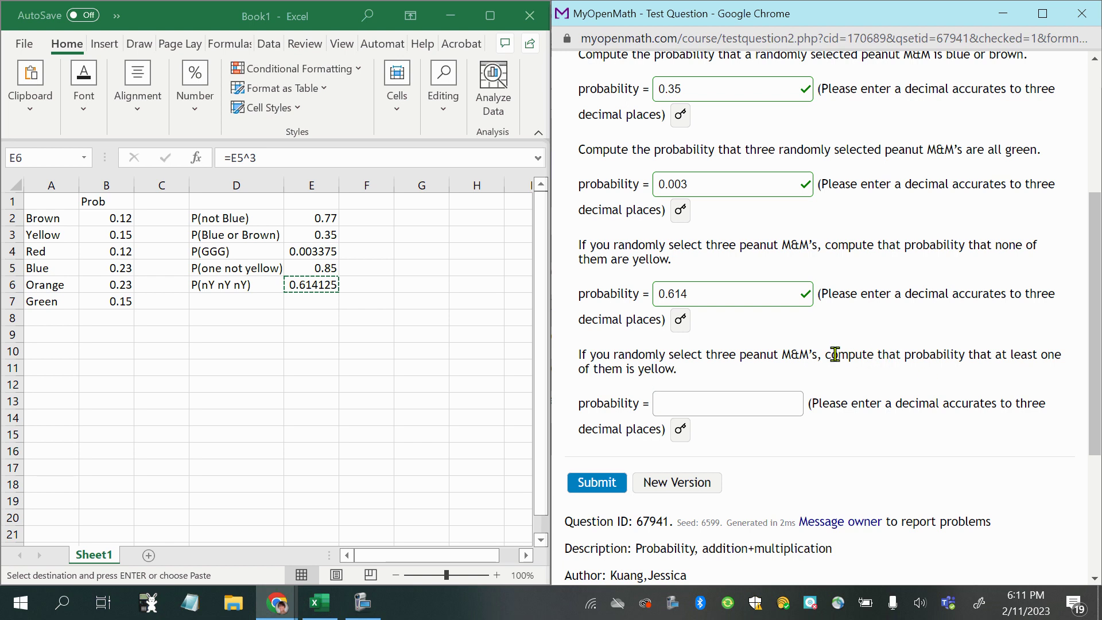
left_click_drag(824, 357, 1000, 377)
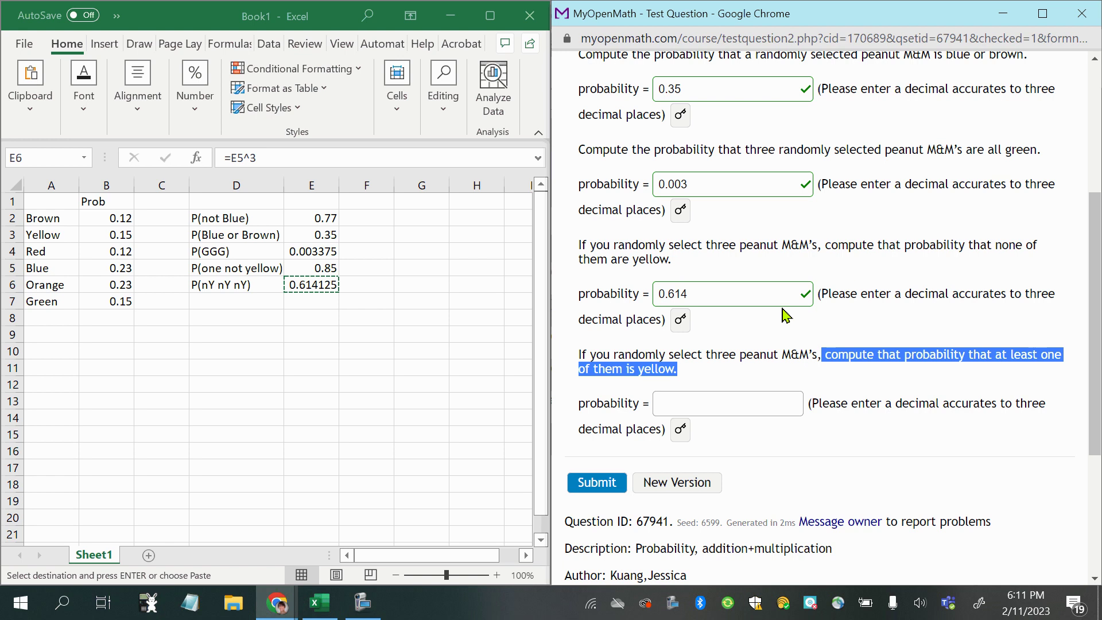
left_click_drag(850, 245, 856, 246)
left_click_drag(994, 245, 984, 274)
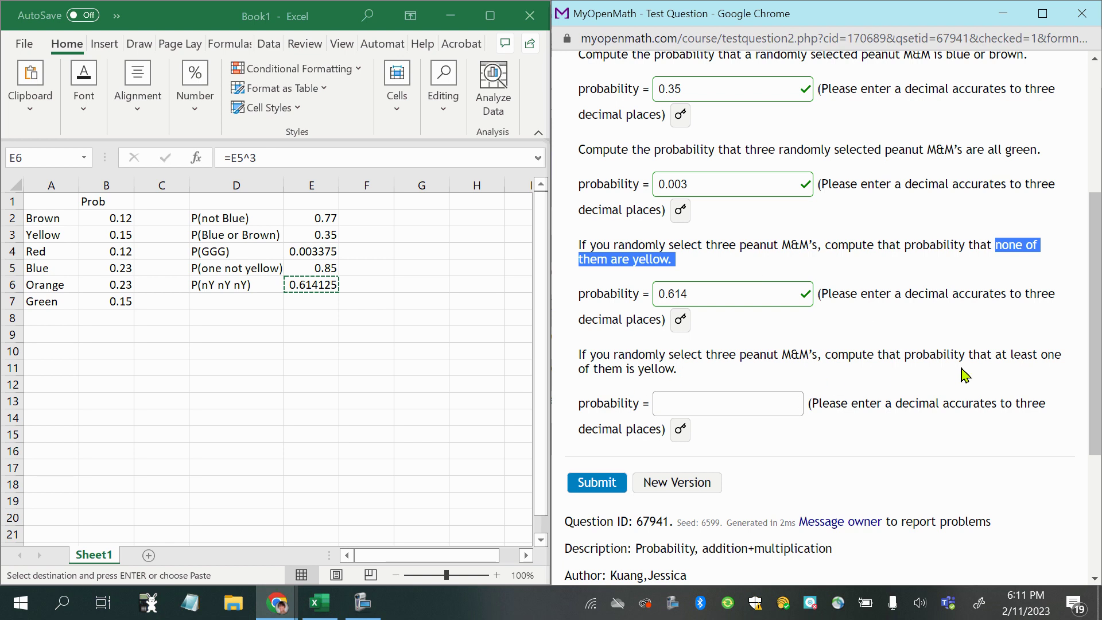
left_click(995, 361)
left_click_drag(995, 361, 998, 383)
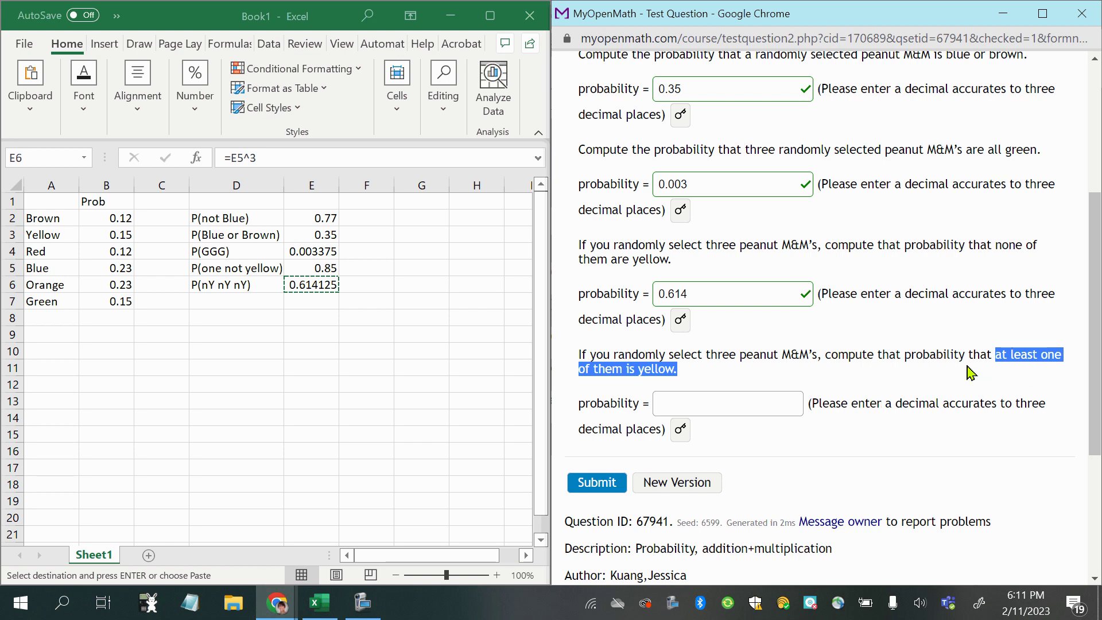
- Write the note 'P(at least one of 3 Yellow) =1 - P(none yellow)' in D7
left_click(245, 304)
type("P(at least one")
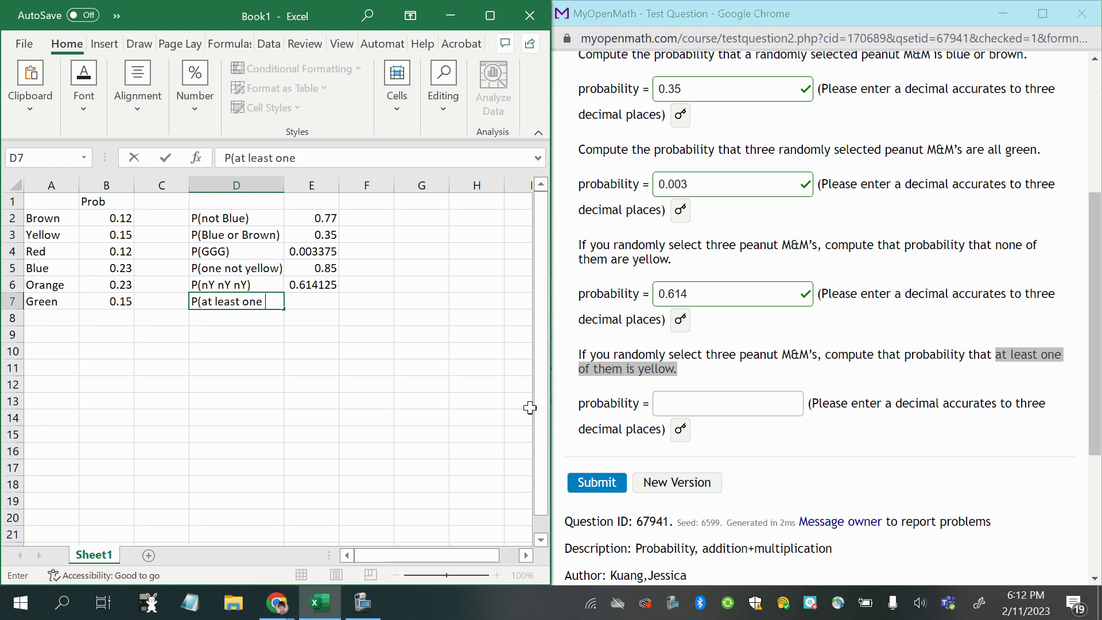
type("of 3 Yellow) =1 - P(non")
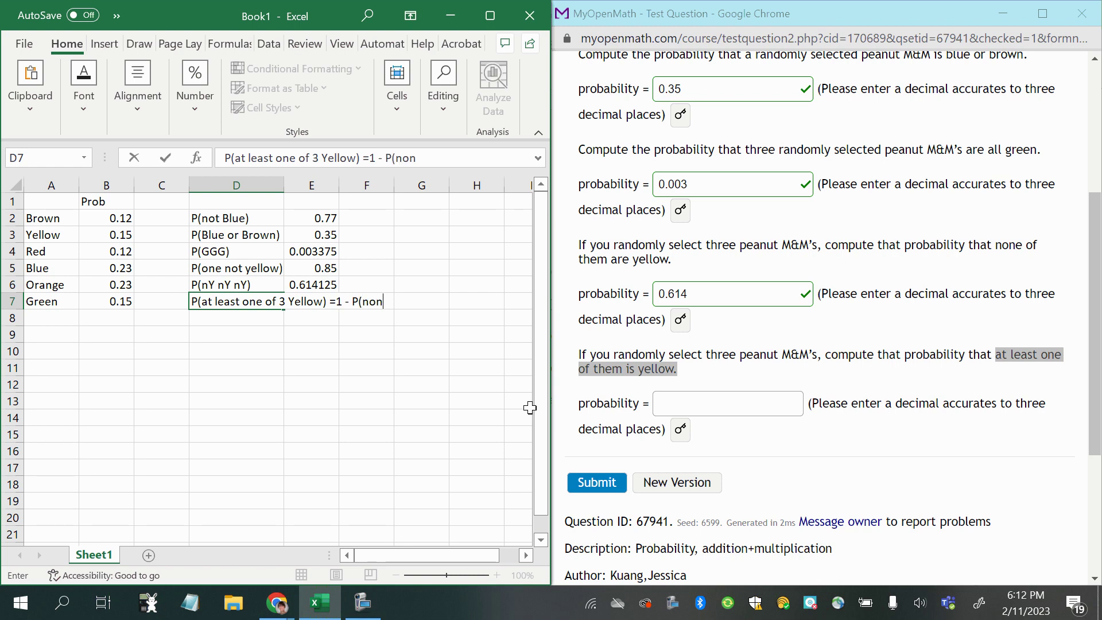
type("e yellow")
type(")")
key("Return")
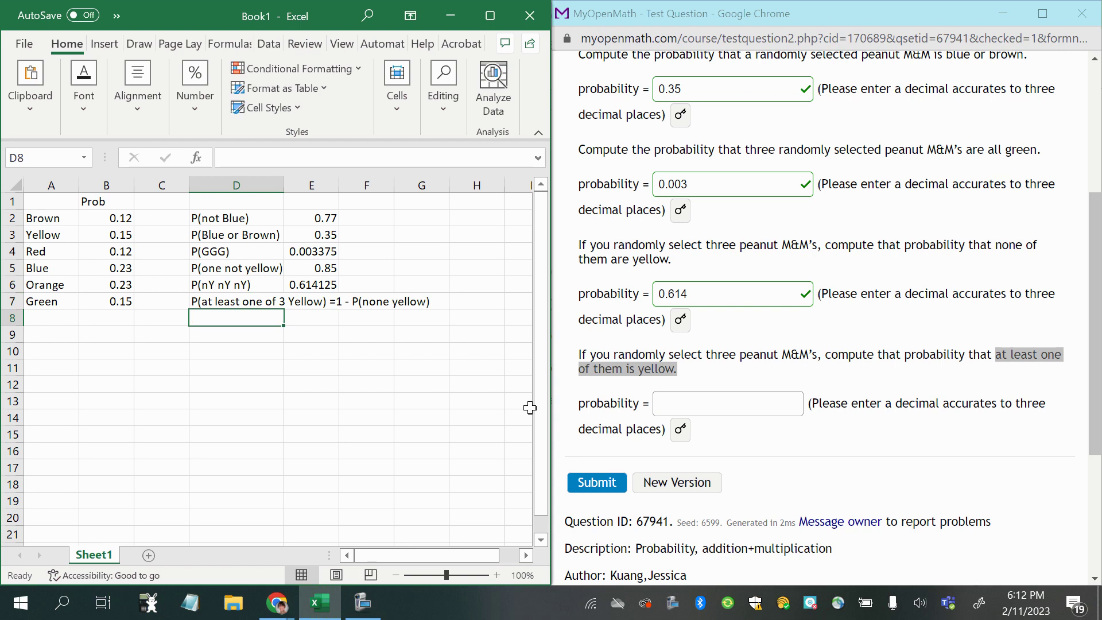
- Enter =1-E6 in E8 to get the at-least-one-yellow probability 0.385875
left_click(325, 323)
type("=1-")
left_click(311, 283)
key("Return")
- Submit E8's result as 0.386 in the final MyOpenMath answer box
left_click(304, 321)
key("ctrl+c")
left_click(702, 401)
key("ctrl+v")
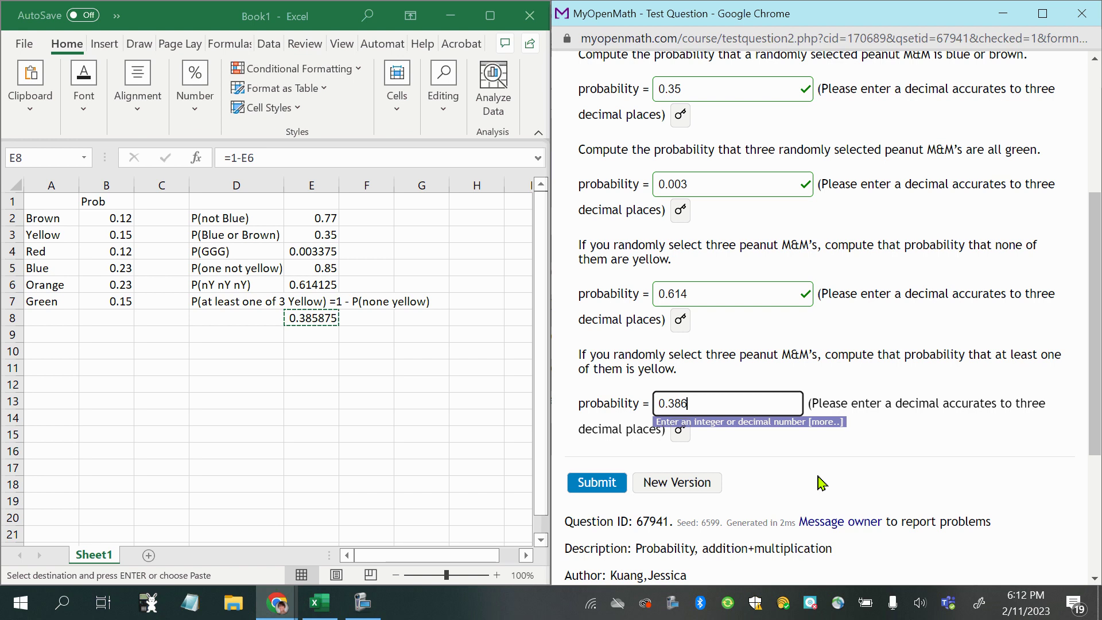
key("Return")
scroll(795, 503, "down", 1)
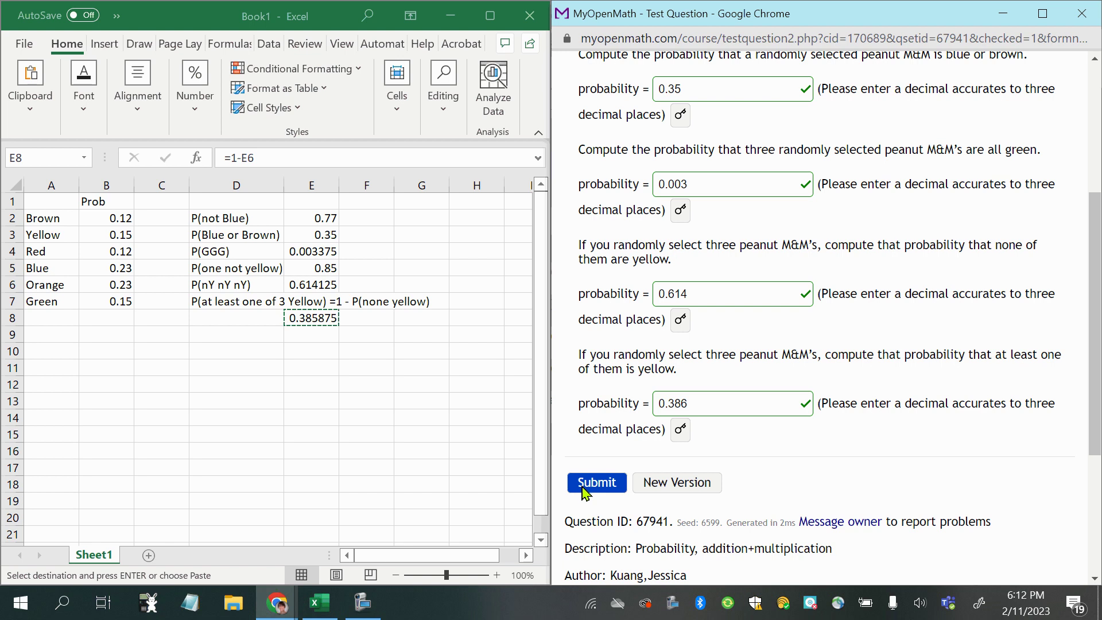